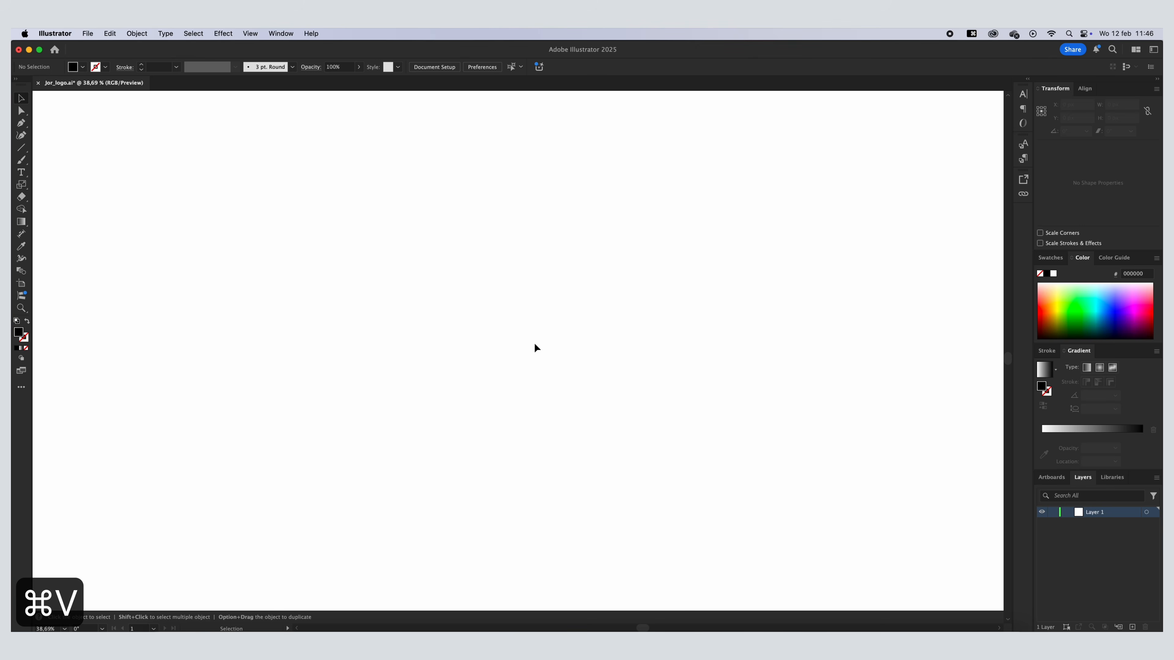
- Paste the logo sketch and draw a square of about 314 px over its letter J, with a black stroke and no fill
key(super+v)
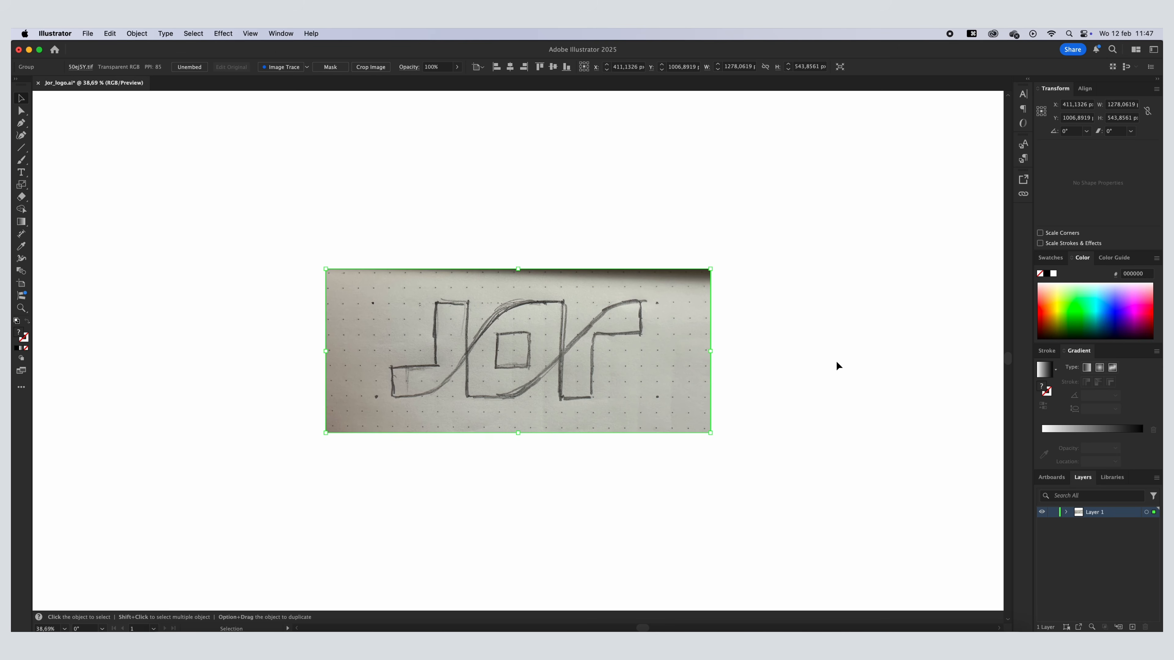
click(136, 112)
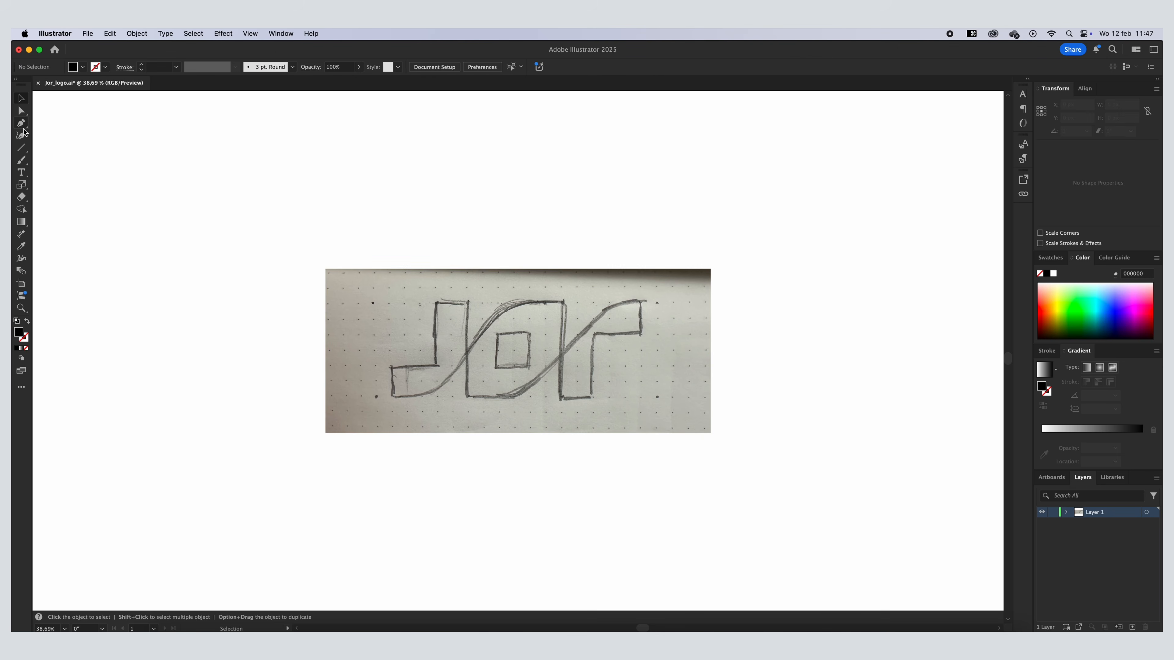
drag(21, 148, 91, 148)
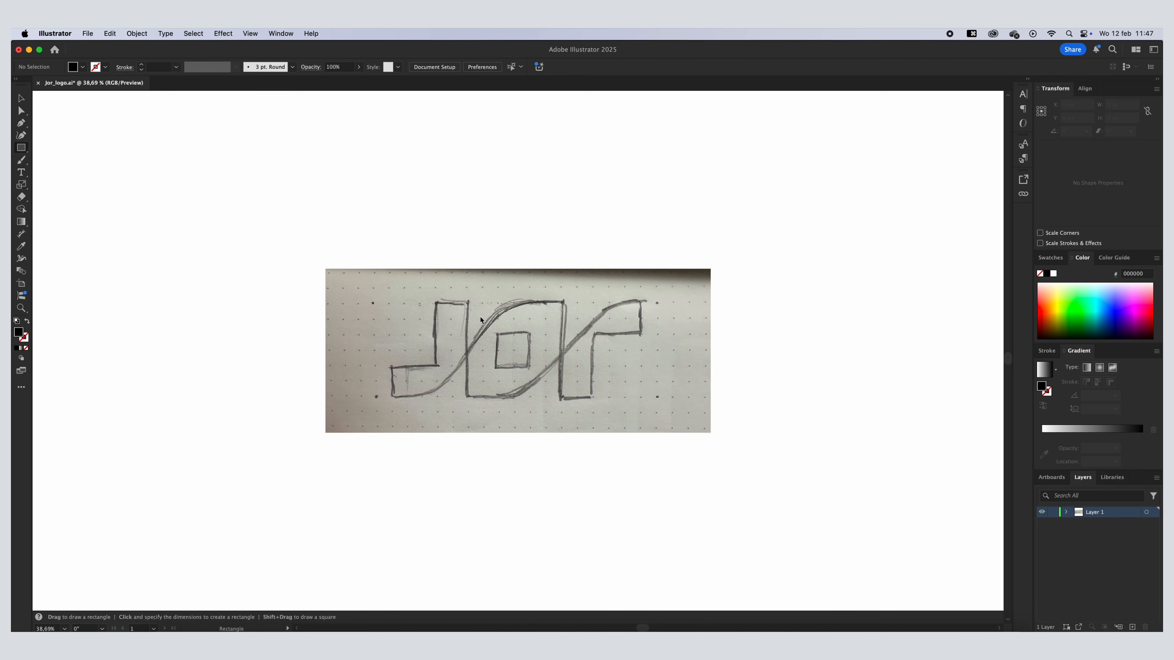
drag(388, 303, 483, 397)
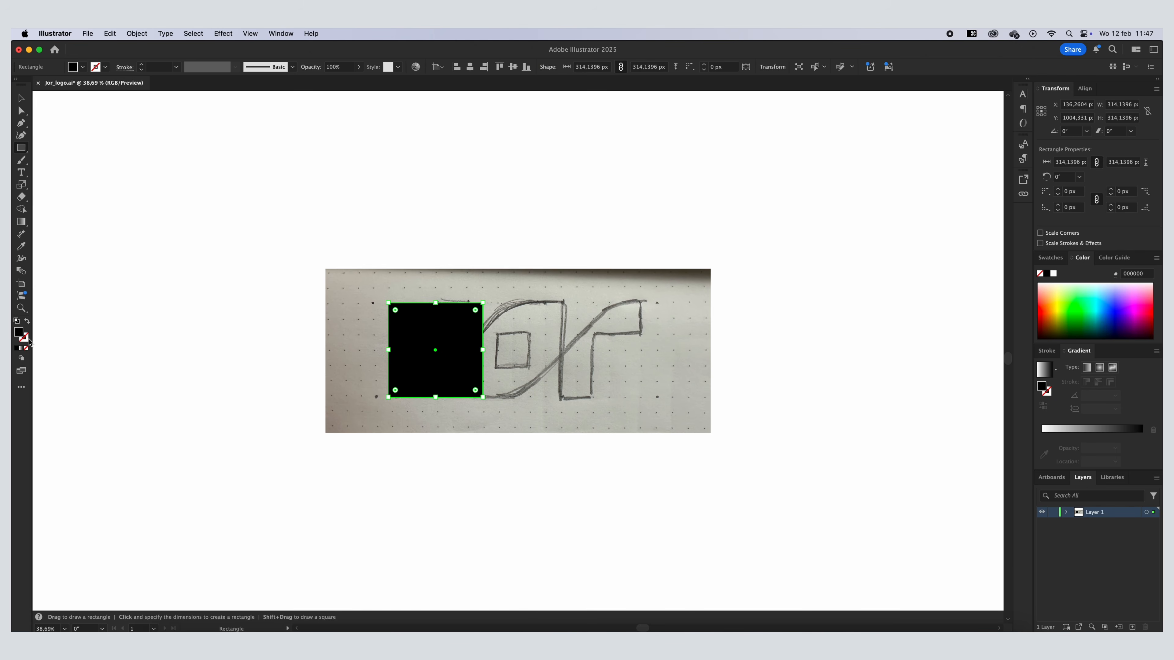
click(28, 322)
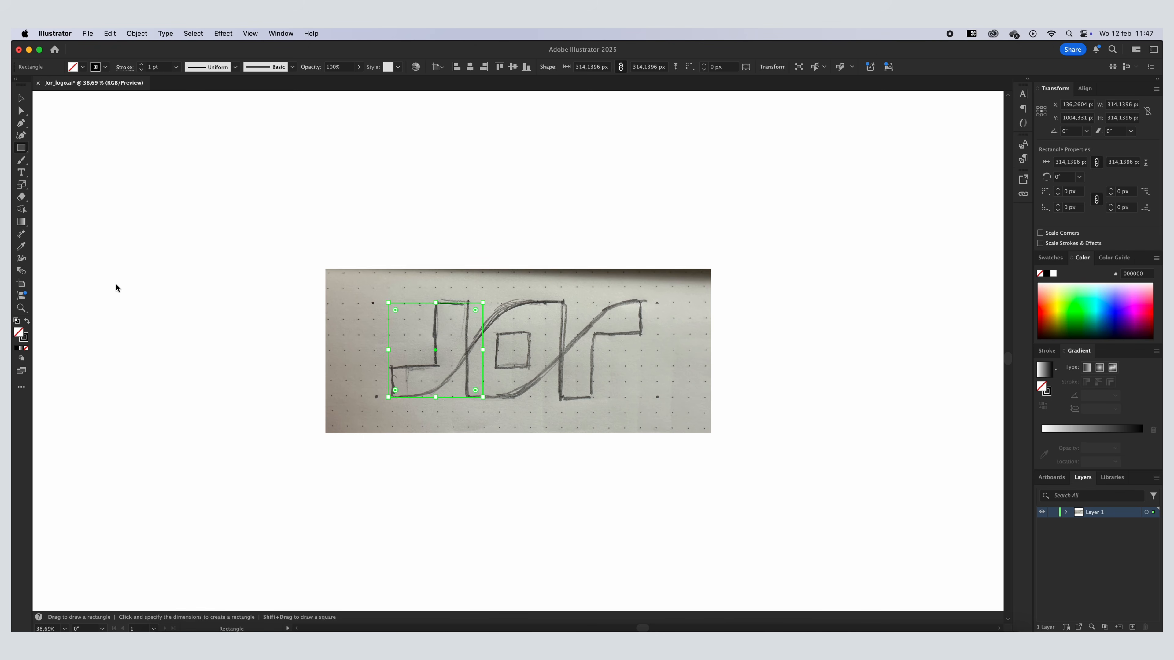
- Split the square over the J into a grid of 6 rows and 6 columns
click(142, 36)
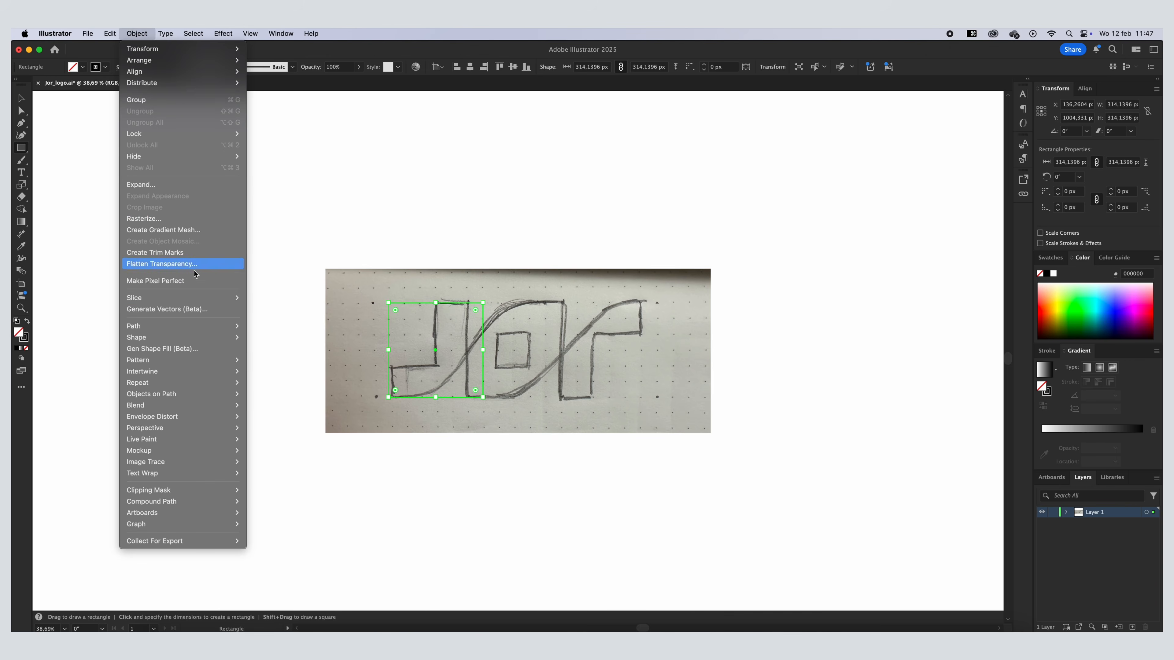
mouse_move(210, 327)
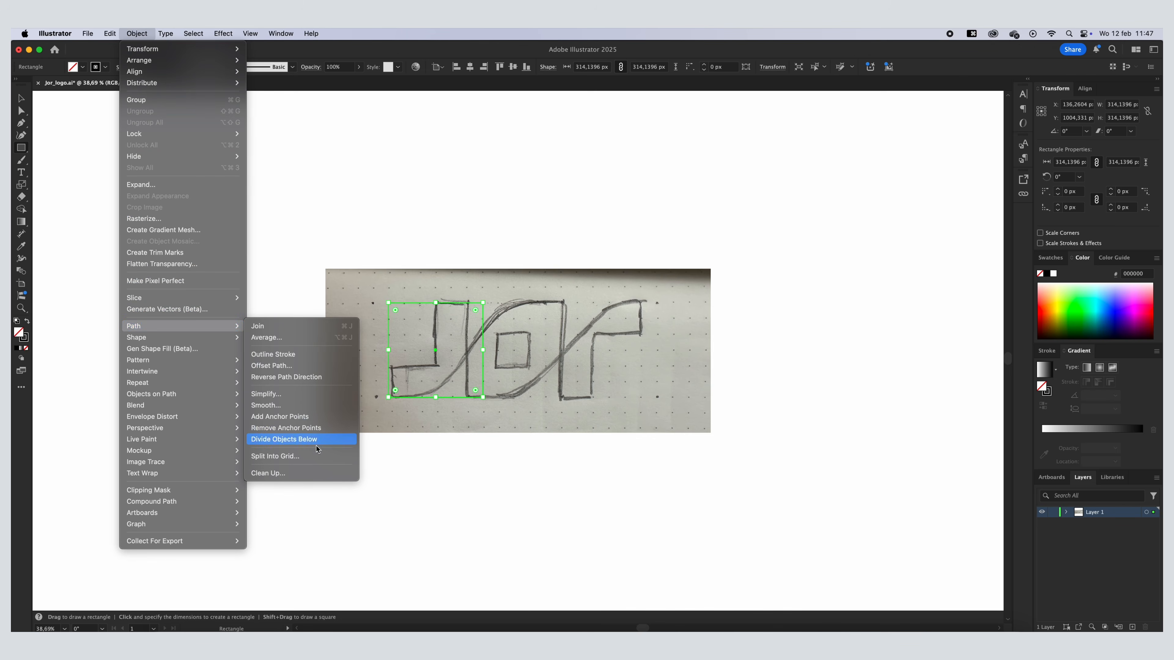
click(311, 457)
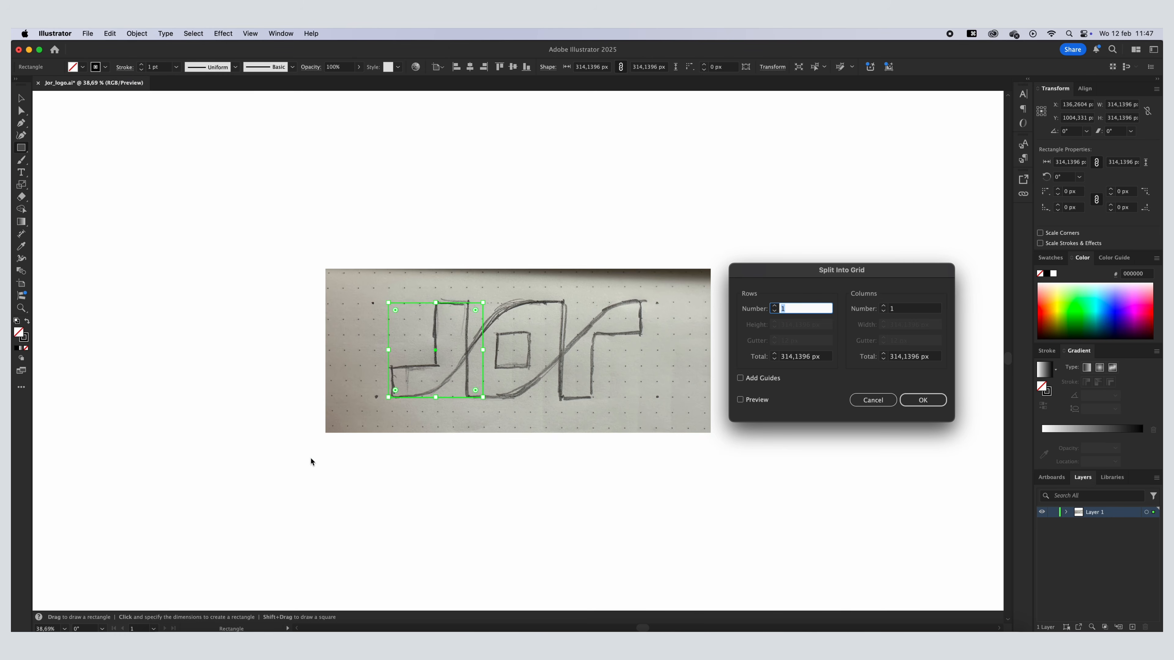
click(776, 307)
click(776, 306)
click(777, 306)
click(776, 306)
click(776, 306)
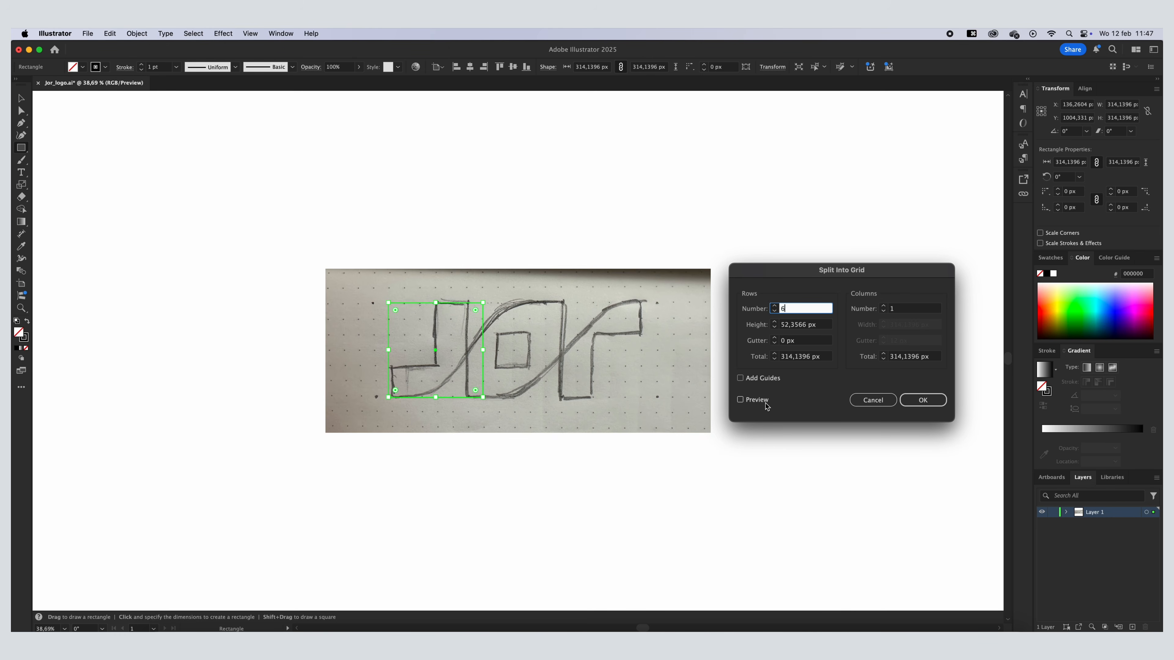
click(751, 401)
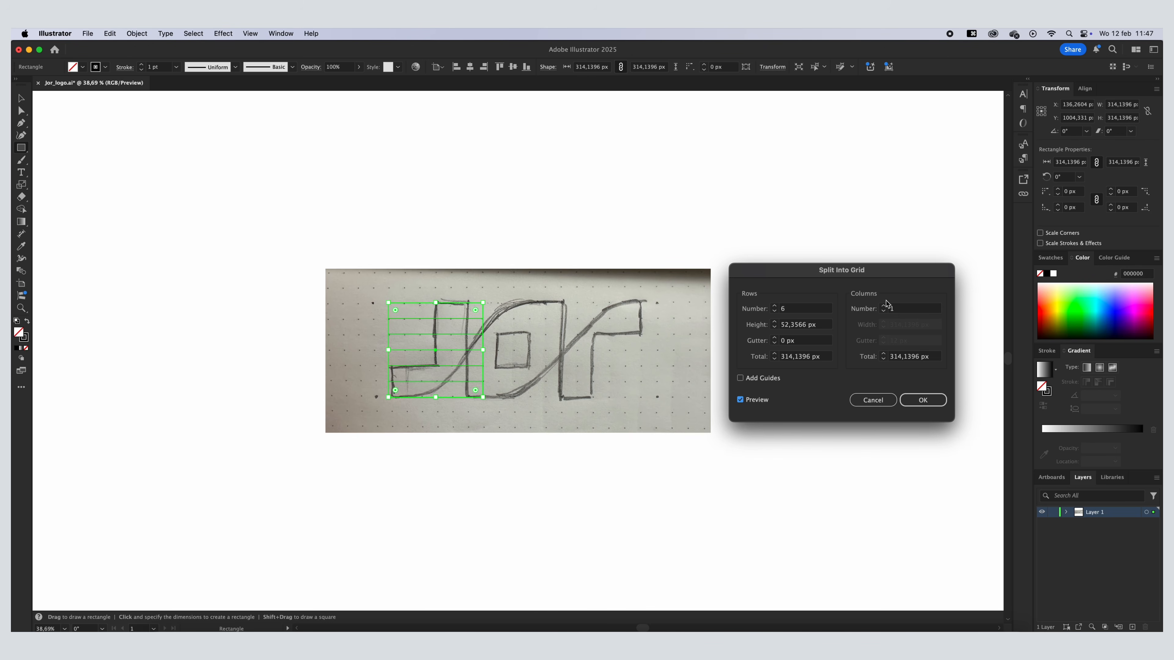
click(885, 306)
click(885, 306)
click(885, 306)
click(885, 306)
click(884, 306)
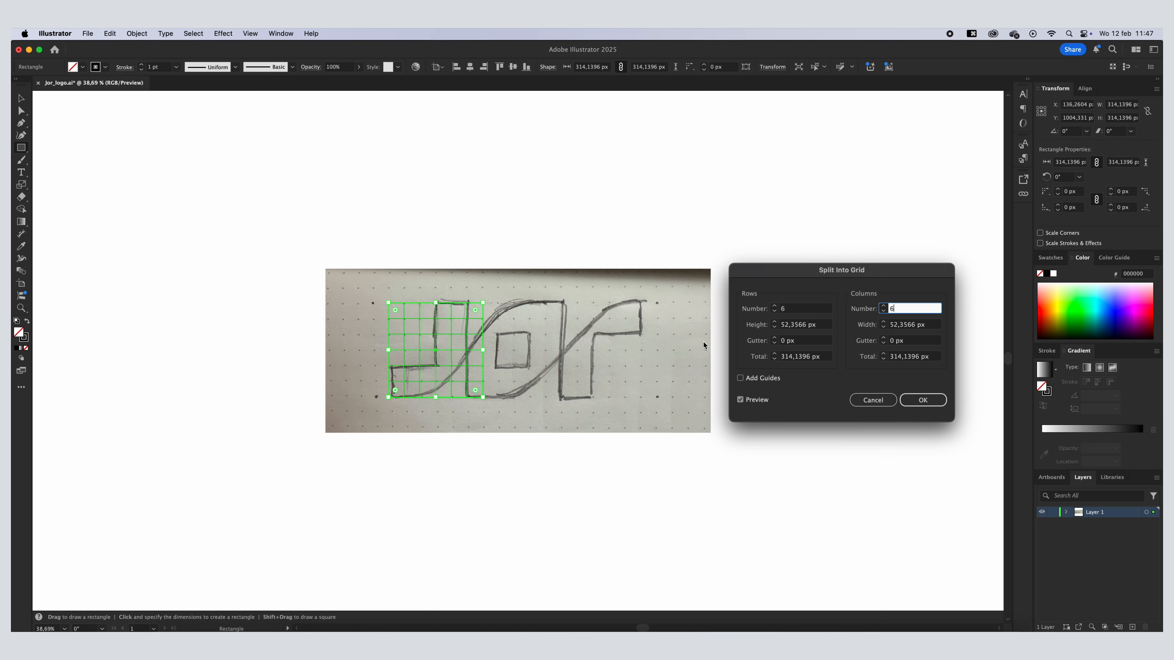
click(944, 398)
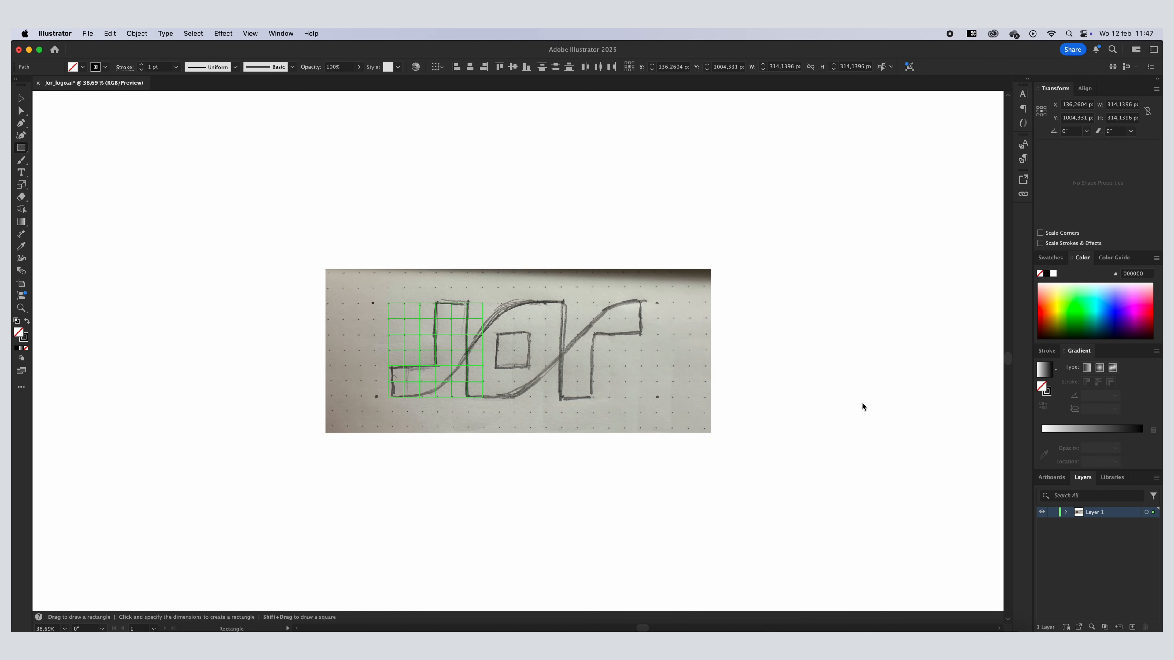
- Duplicate the grid twice to cover the other letters and delete the last copy's two surplus end columns
click(23, 98)
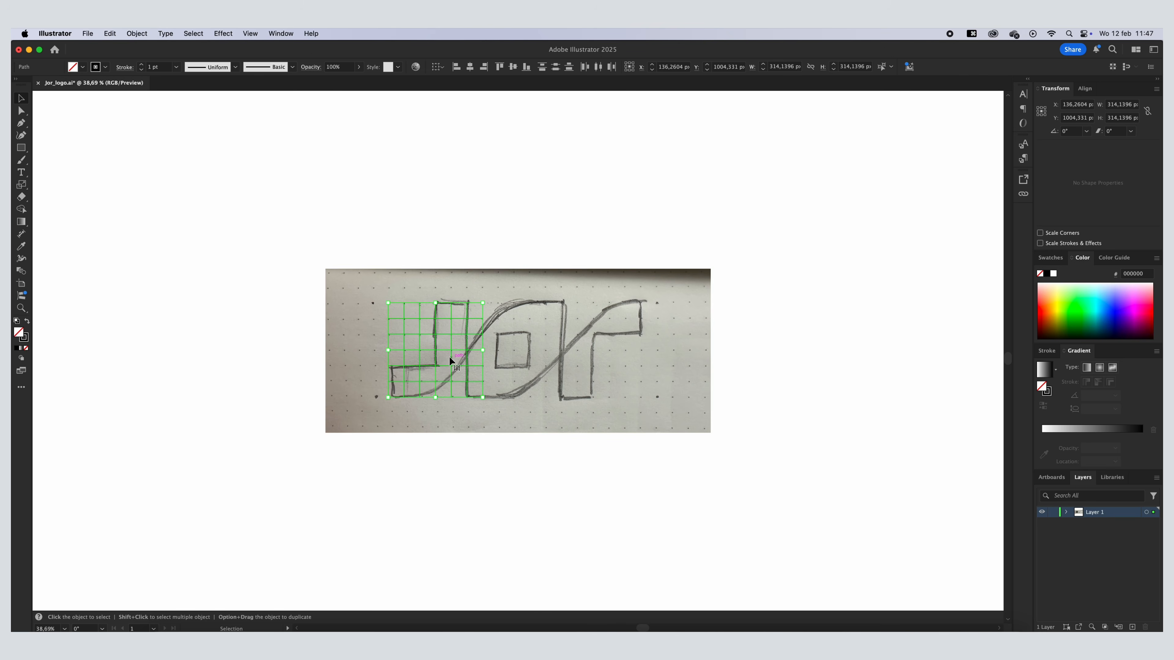
mouse_move(454, 349)
mouse_down()
mouse_move(628, 352)
mouse_move(611, 352)
mouse_up()
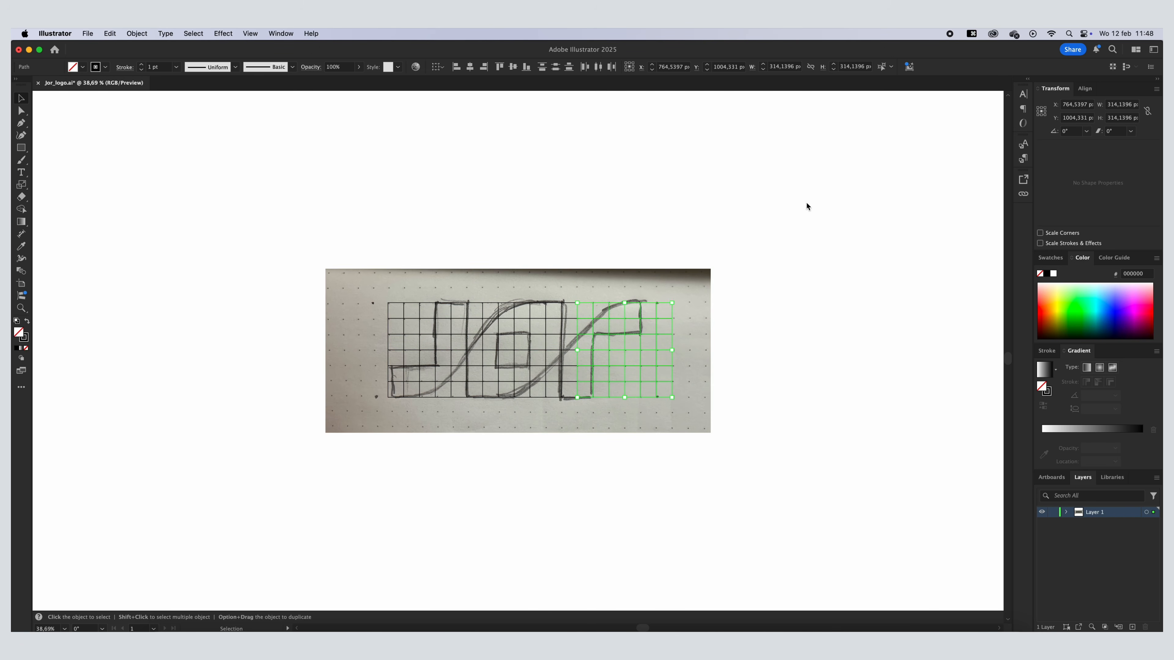
drag(784, 228, 644, 412)
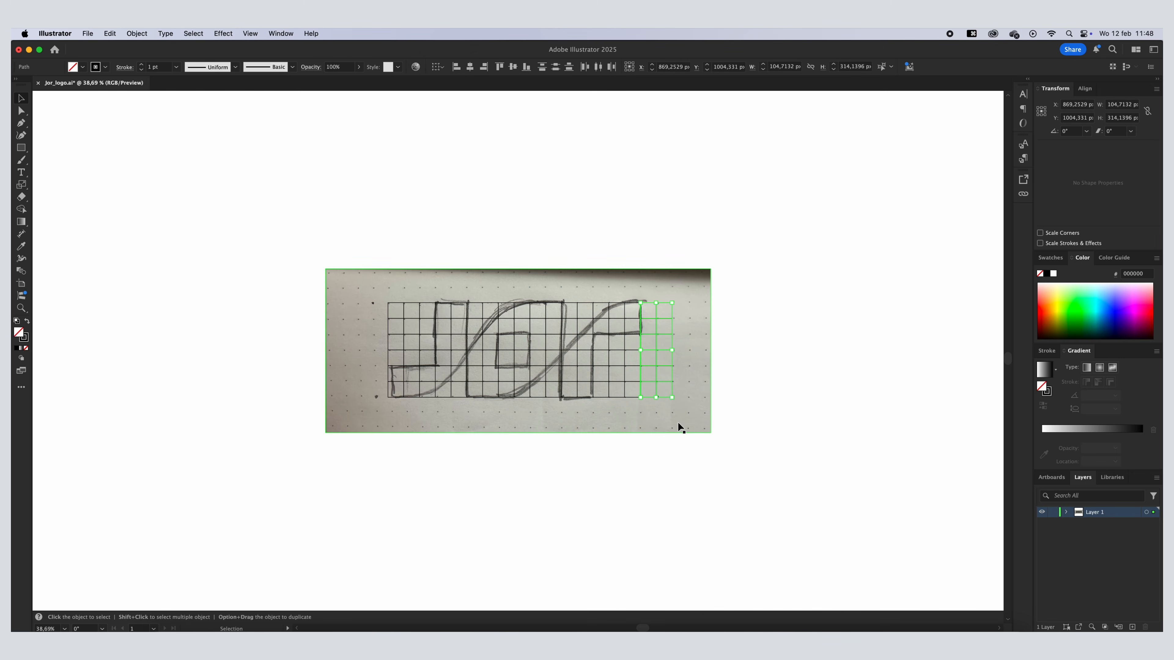
key(BackSpace)
- Move all grid cells, without the sketch image, onto a new layer in the same place
key(super+a)
shift+click(430, 287)
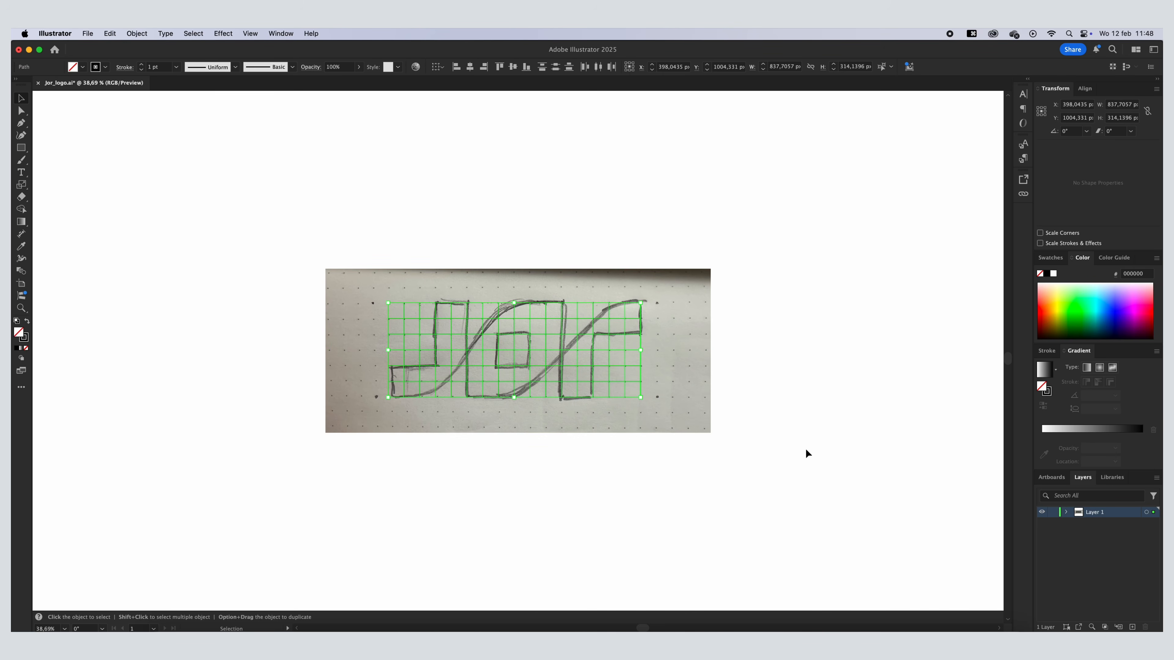
key(super+x)
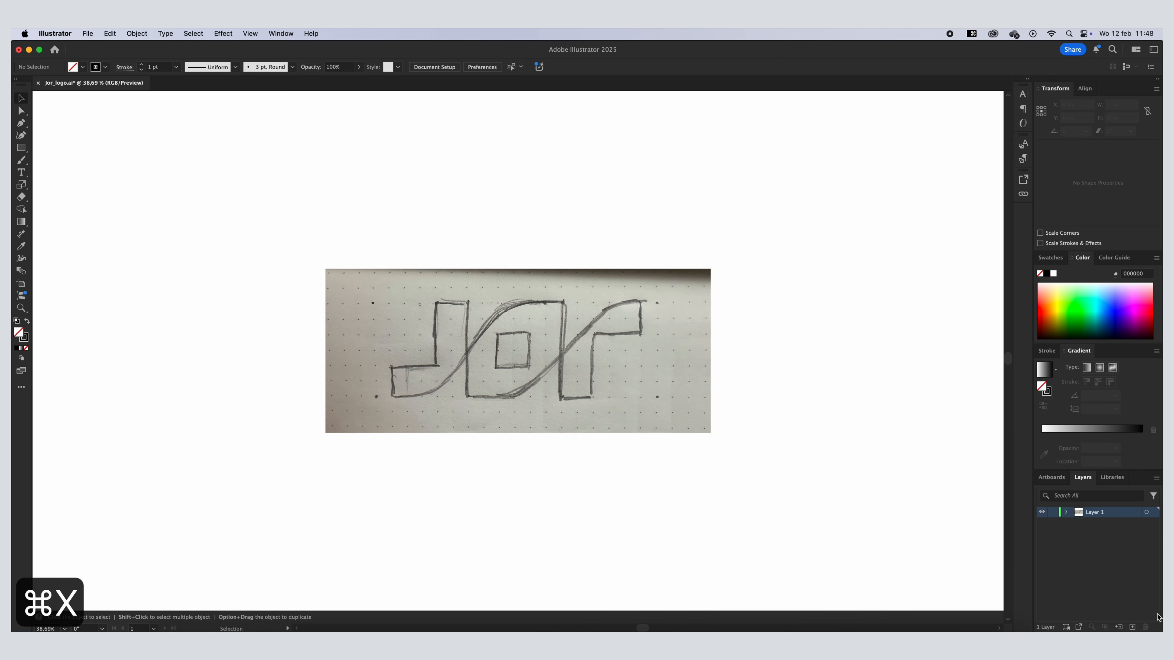
click(1132, 627)
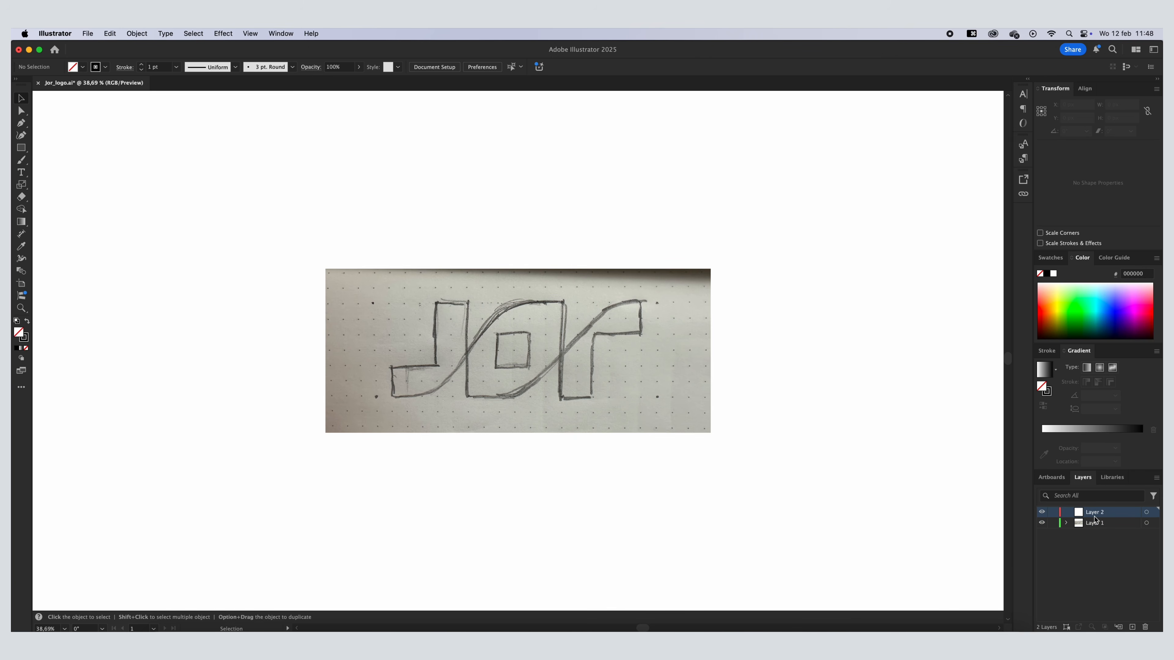
key(alt+shift+super+v)
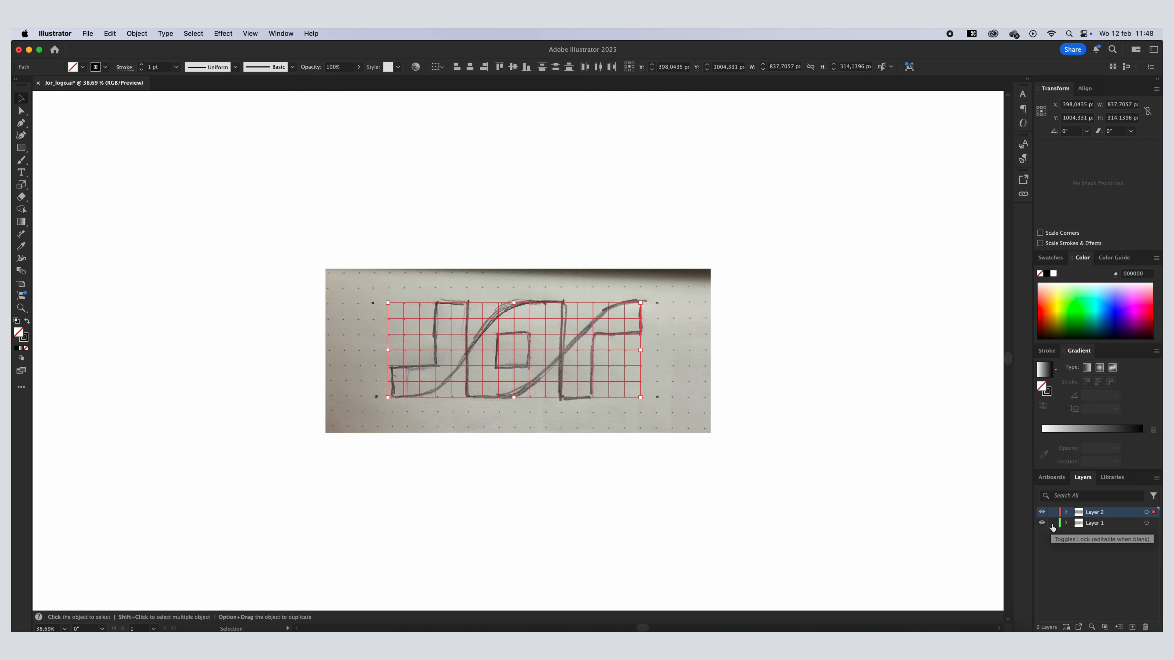
- Add a third layer above the others and name it Design
click(1132, 627)
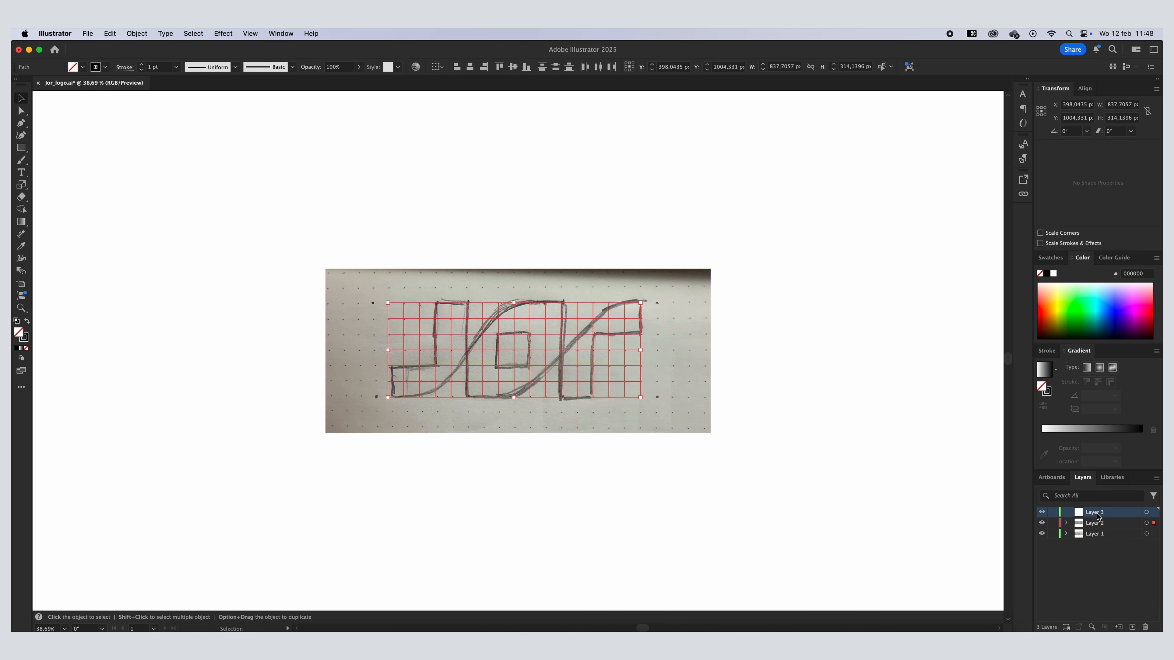
double_click(1098, 512)
text(Design)
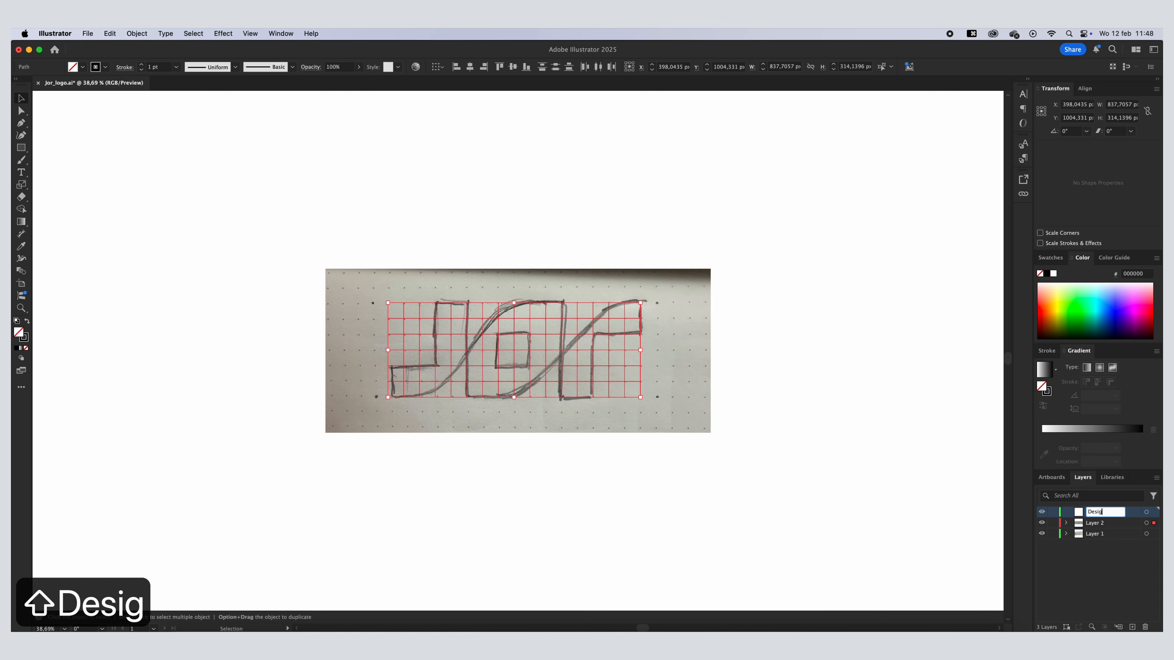
- Rename the grid's layer Gird and the sketch image's layer Sketch
double_click(1100, 524)
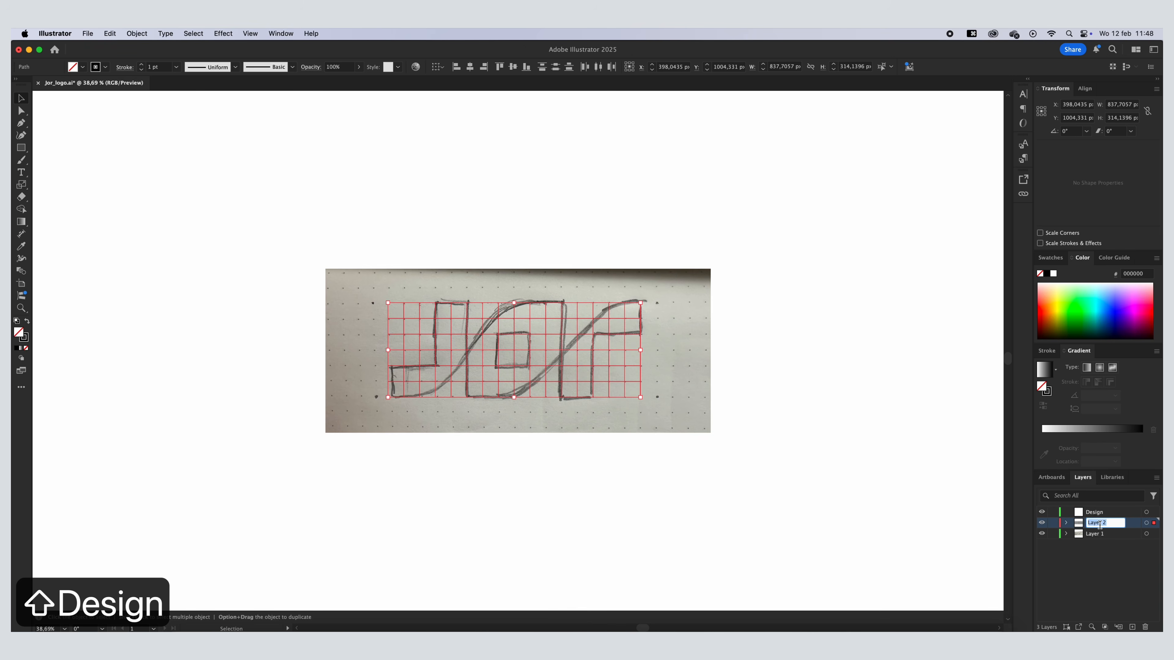
text(Gird)
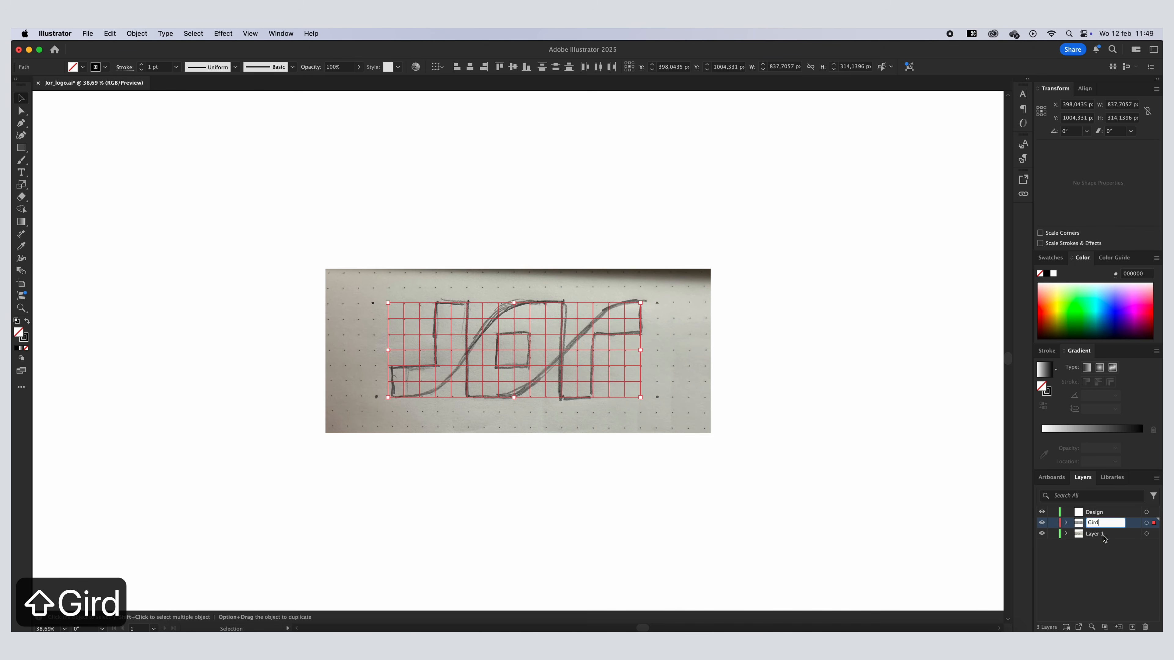
double_click(1104, 537)
text(K)
key(shift+BackSpace)
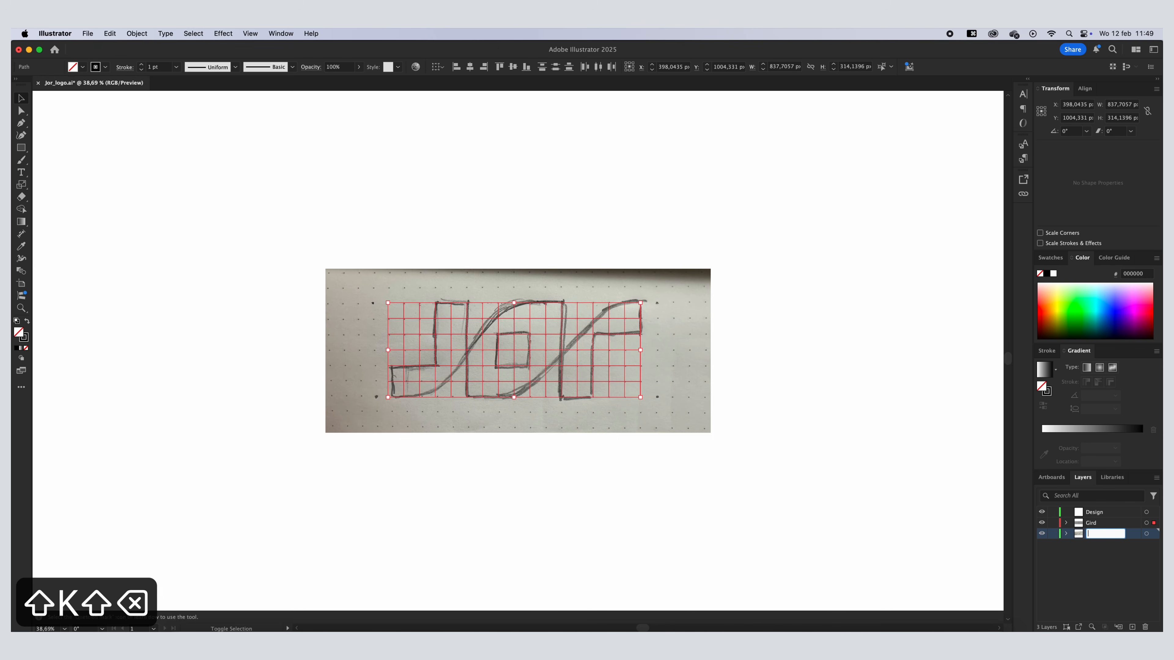
text(Sketch)
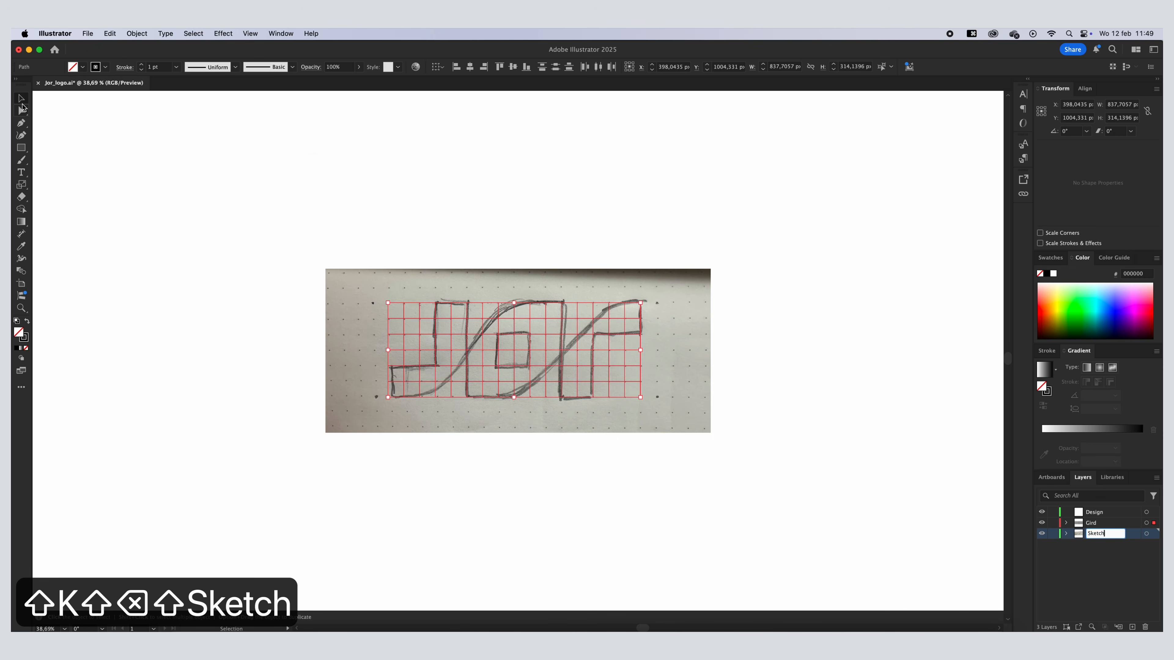
- Set the sketch image's opacity to 50% and lock the Gird and Sketch layers
click(425, 285)
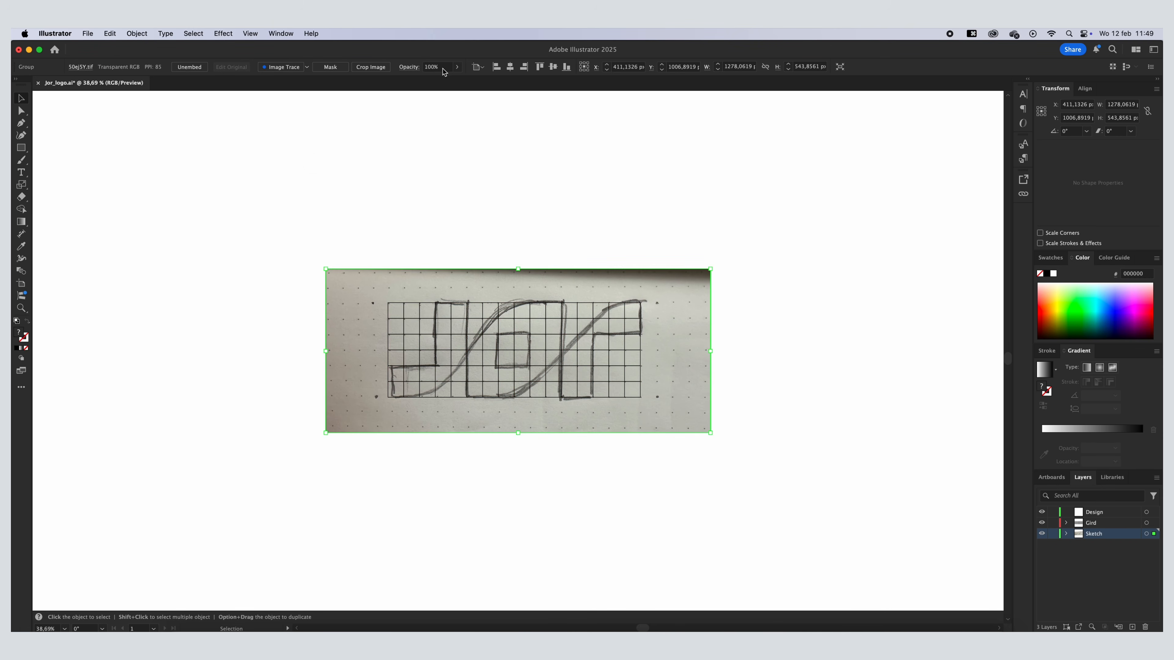
click(443, 70)
key(shift+Down)
key(shift+Down)
key(shift+Down)
key(shift+Down)
key(shift+Down)
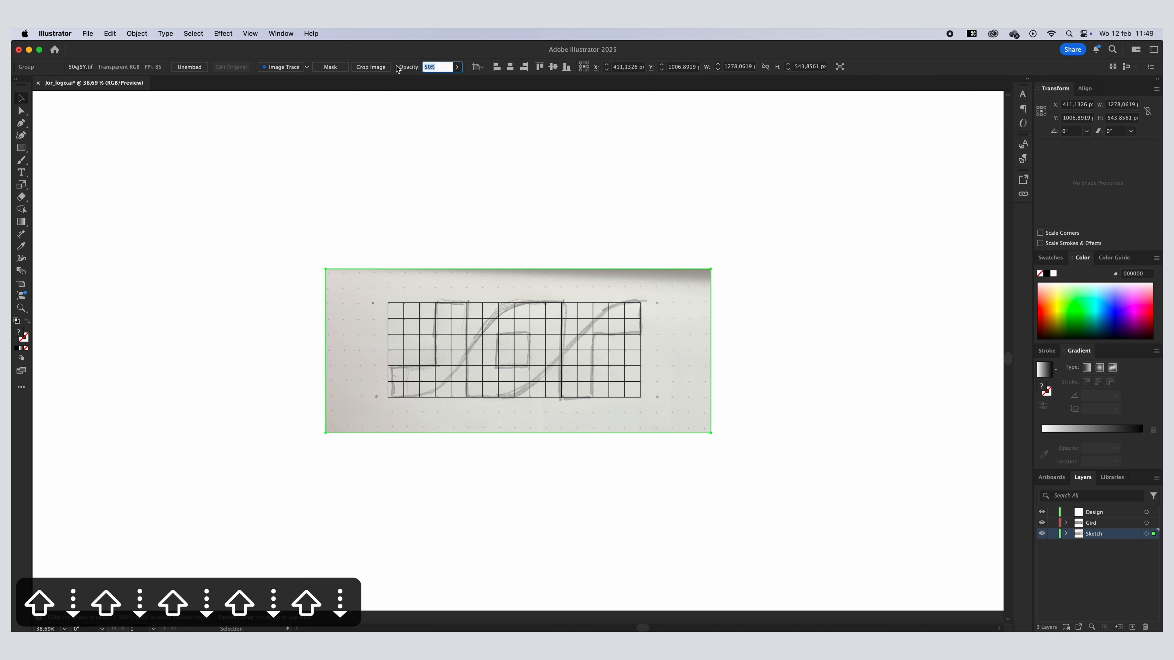
click(500, 164)
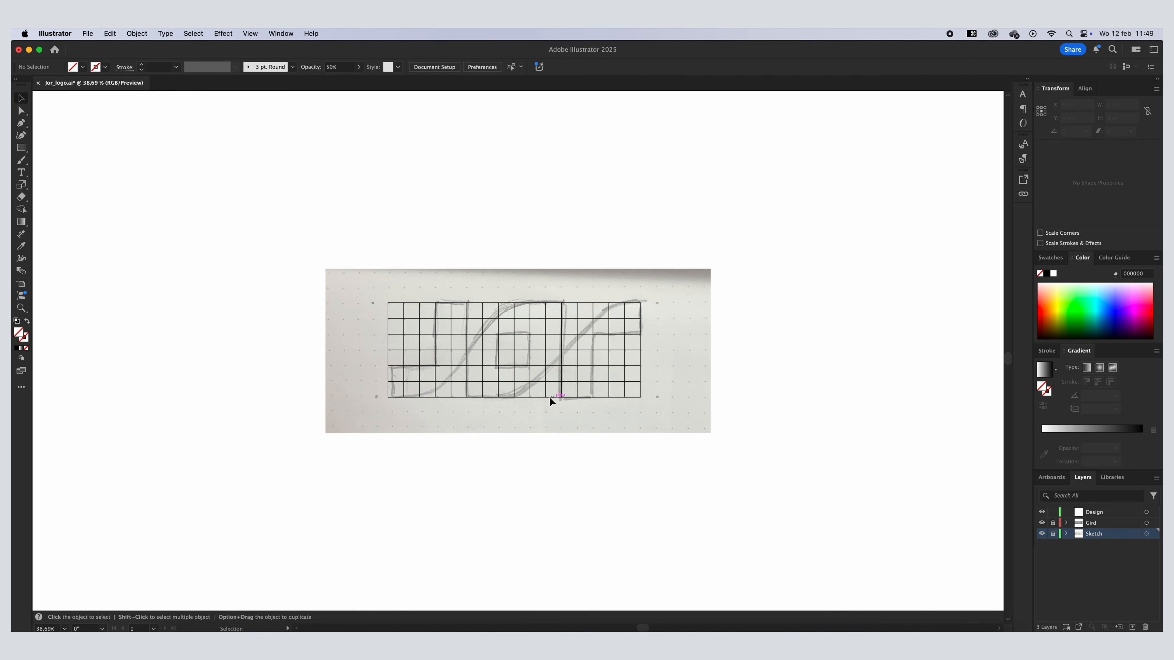
- On the Design layer, draw a Pen path along the J's two-cell top edge and four cells down its inner side
click(21, 124)
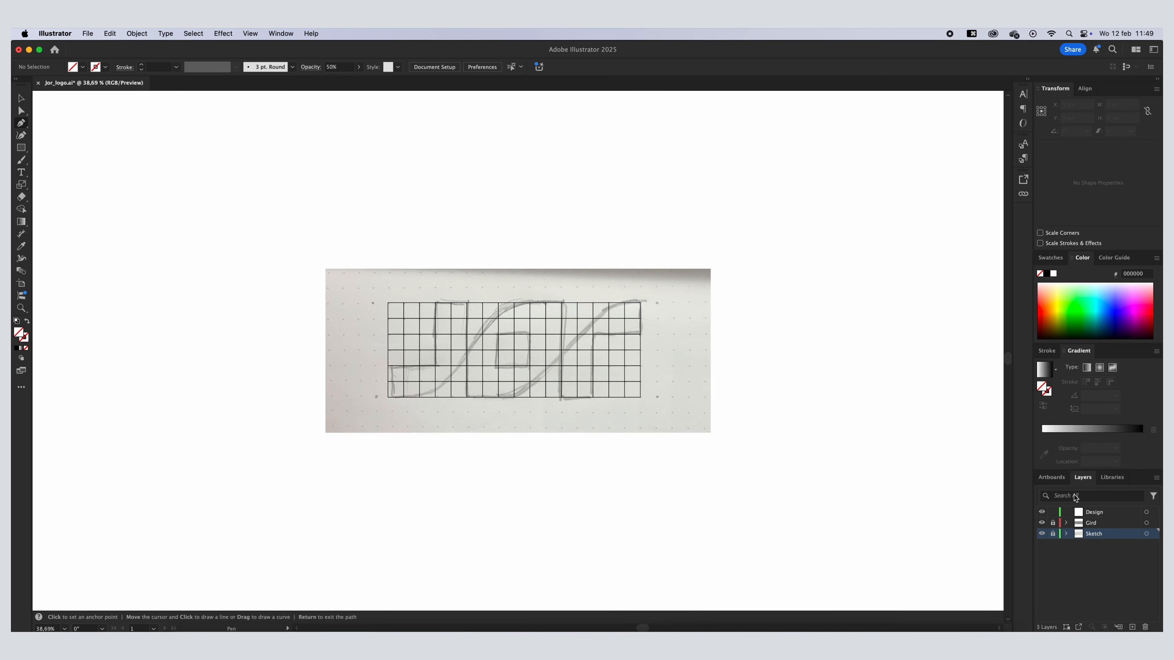
click(1099, 513)
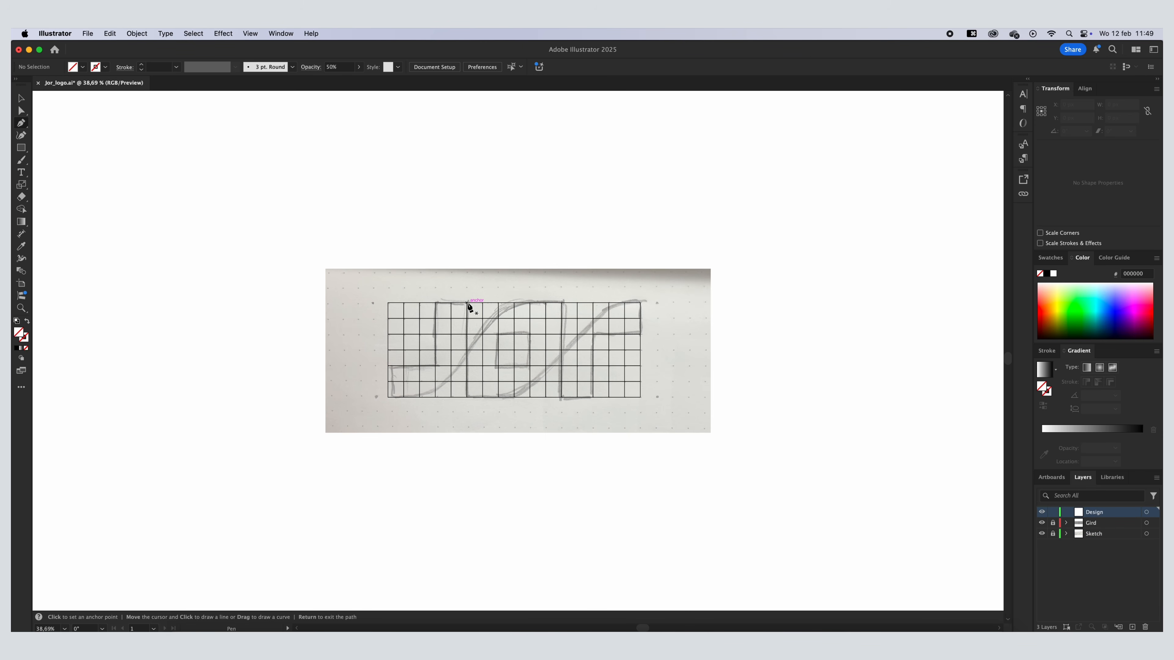
click(467, 303)
click(436, 302)
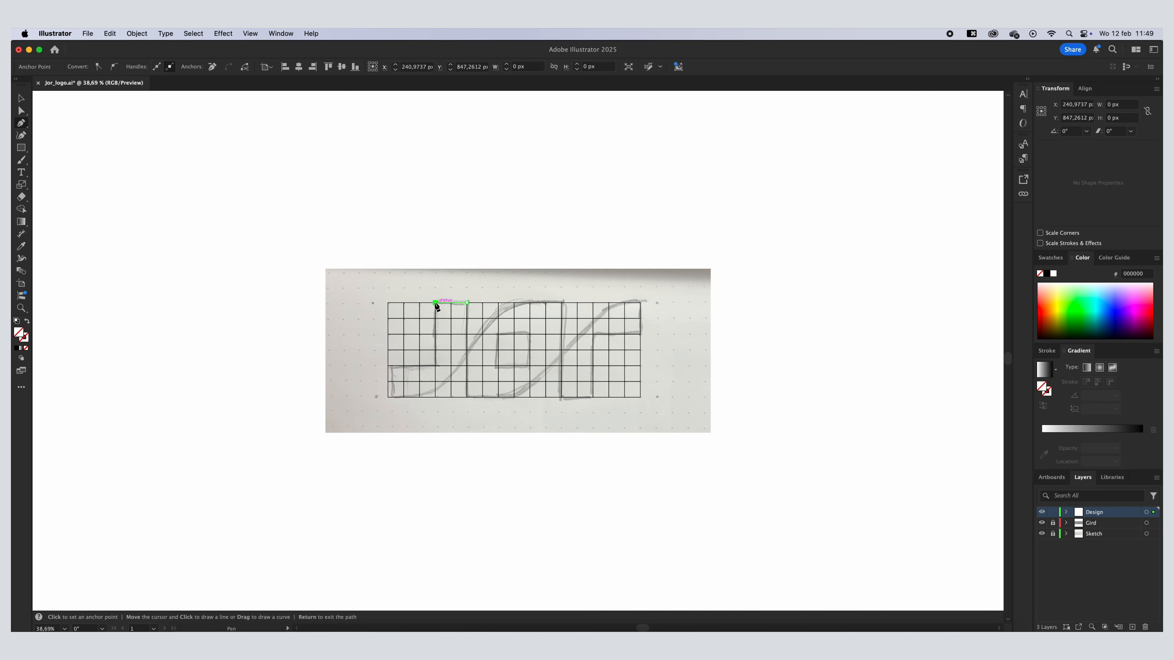
click(435, 366)
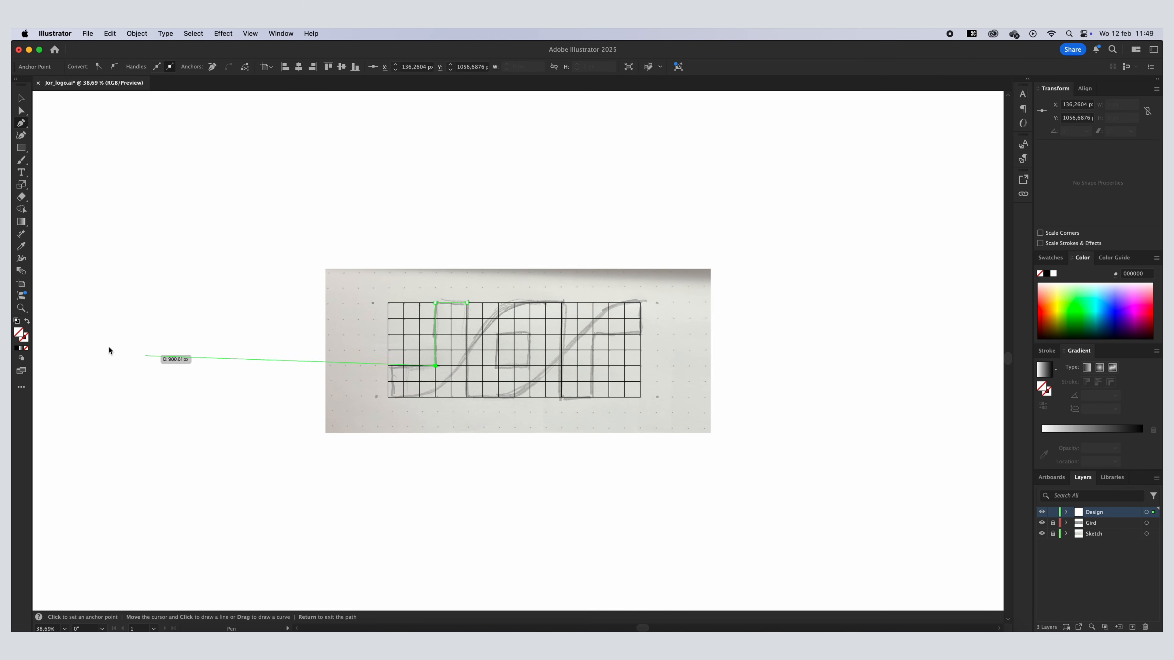
- Give the J's open path a solid black stroke with no fill and select the path
click(26, 341)
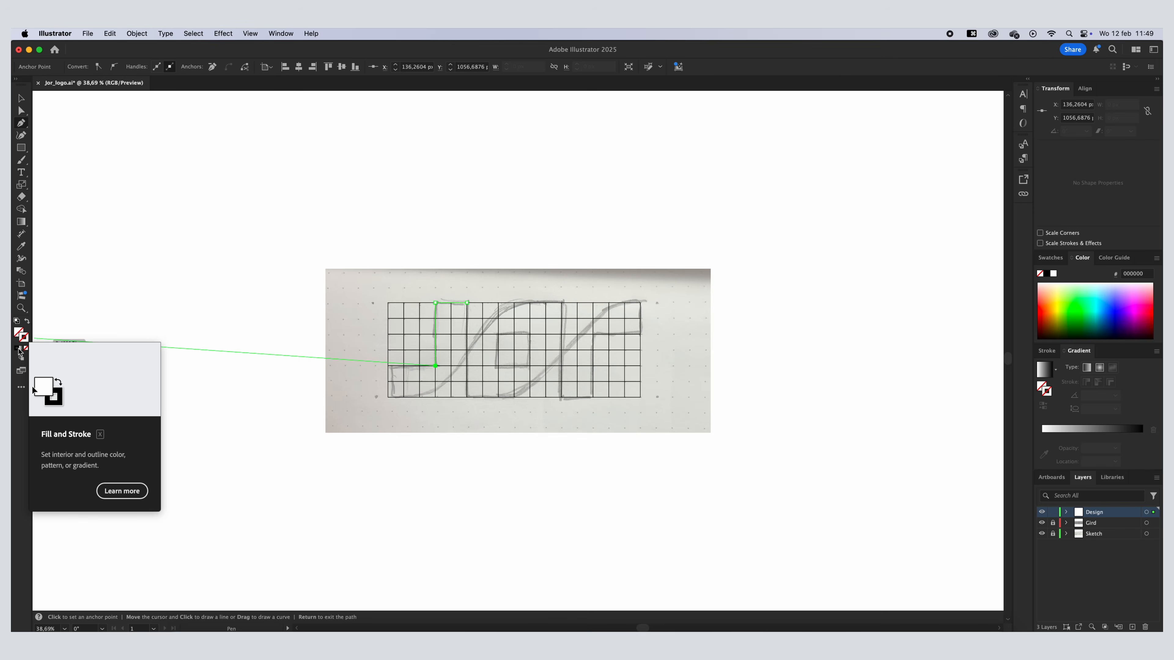
click(17, 348)
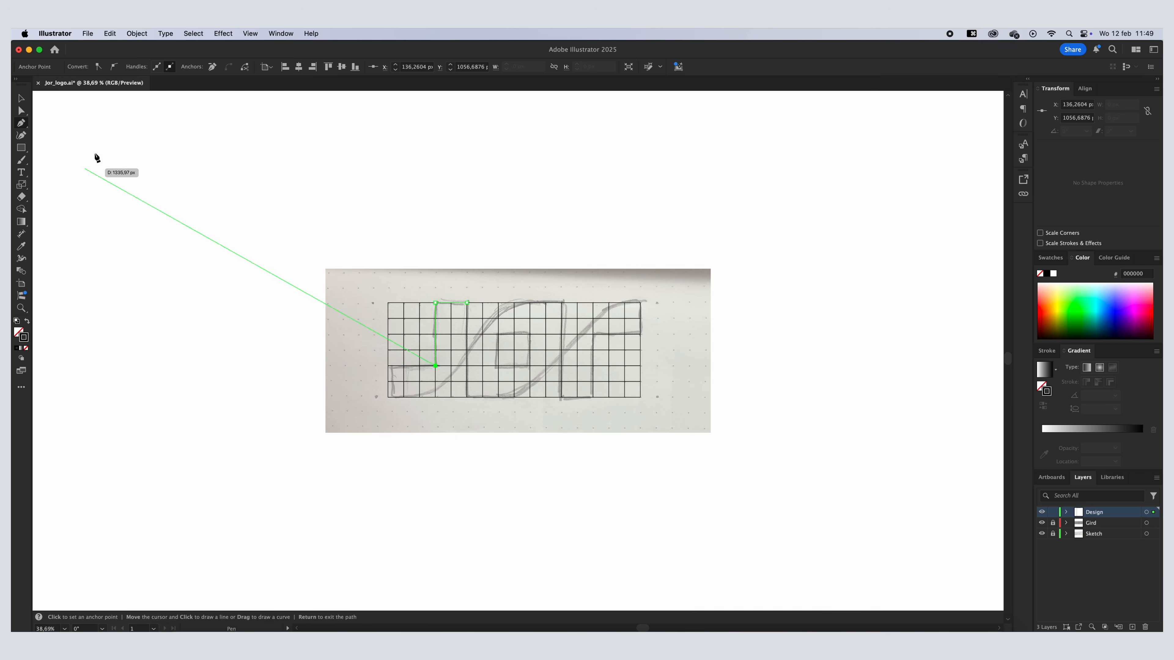
click(21, 98)
click(435, 317)
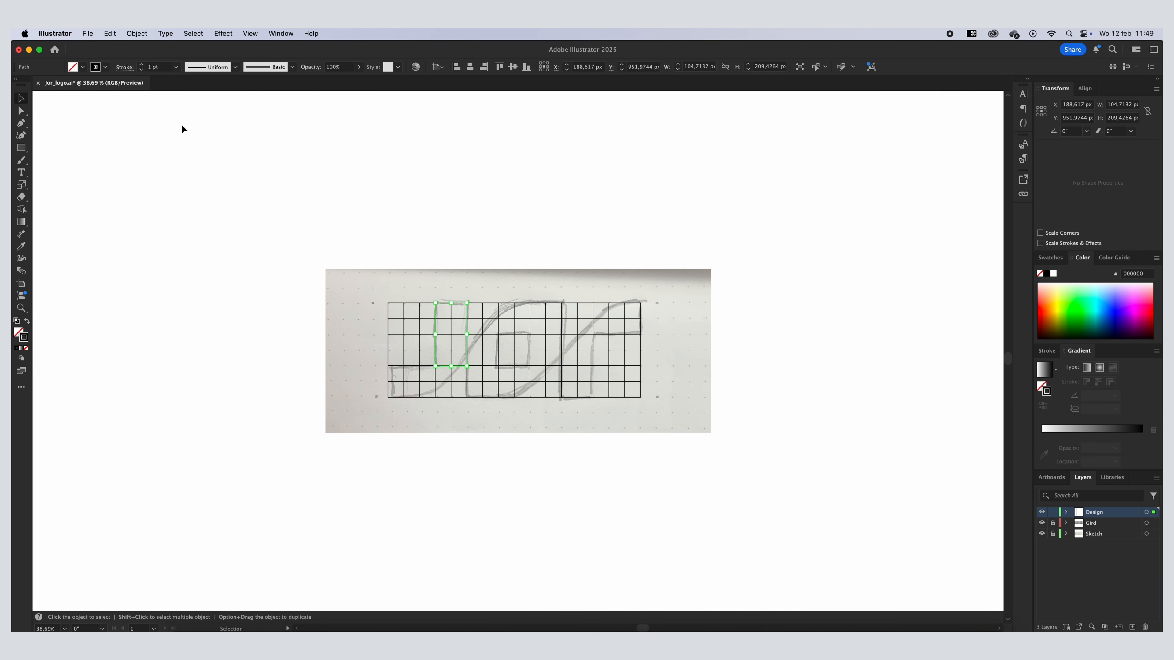
- Set the J outline's stroke to 3 pt and extend the path three cells outward, two cells down and two cells along the foot's bottom
click(142, 65)
click(21, 129)
click(435, 366)
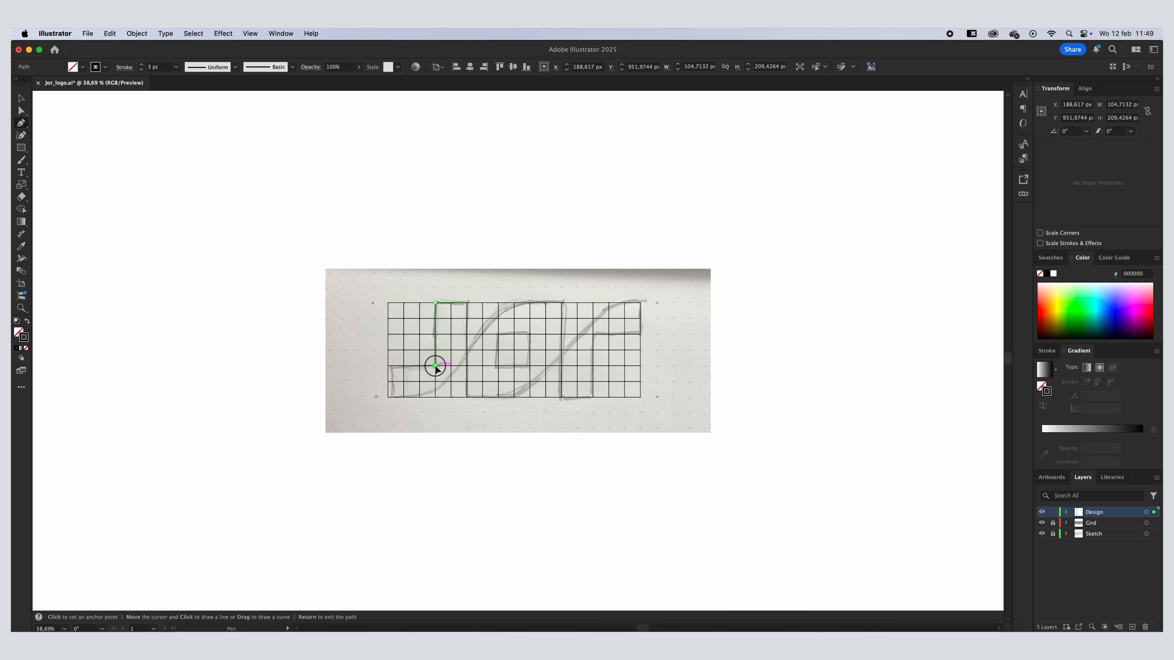
click(388, 366)
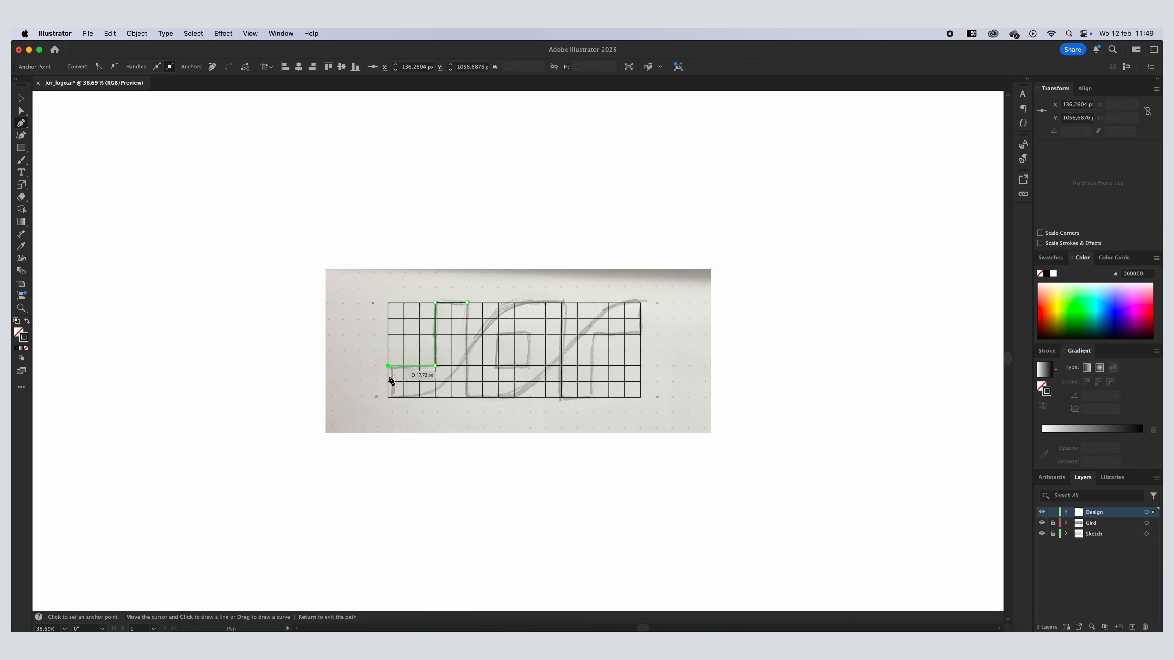
click(387, 397)
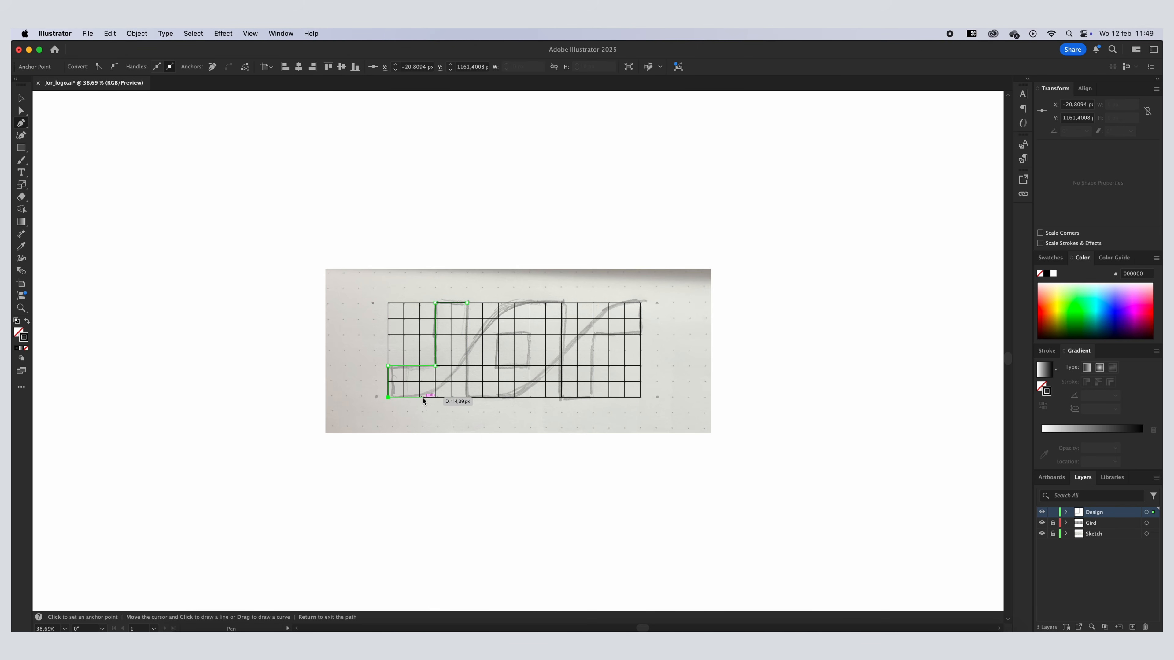
click(419, 397)
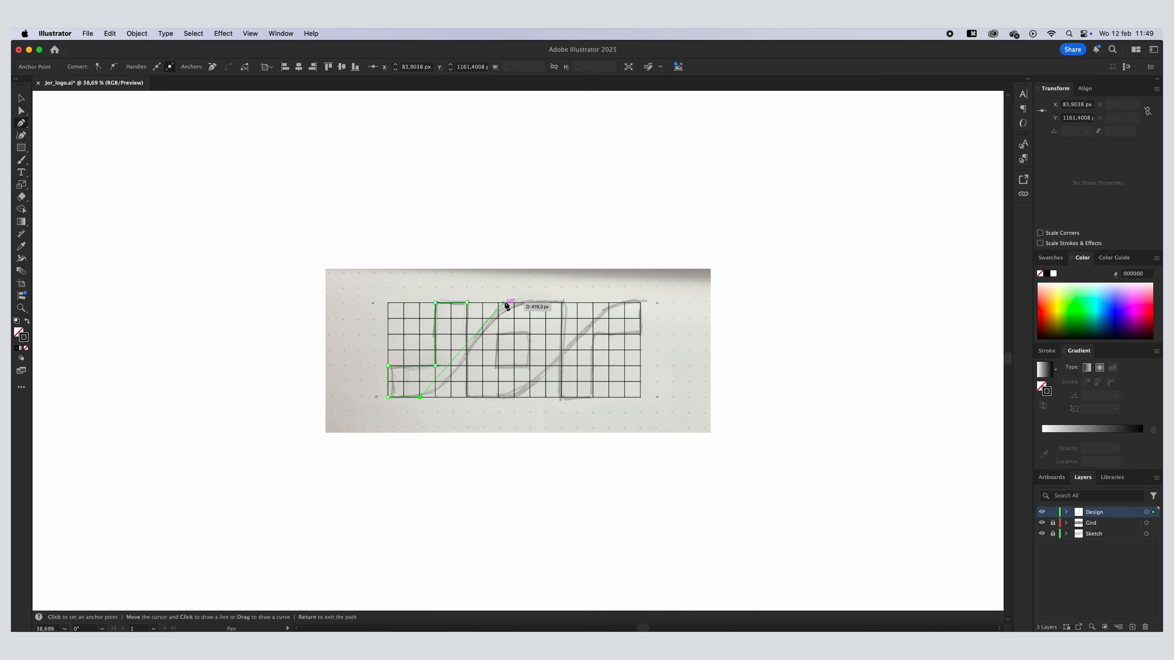
- Continue the path diagonally up to the O's top edge, three cells across, down the full grid height and two cells along the R's base
click(515, 304)
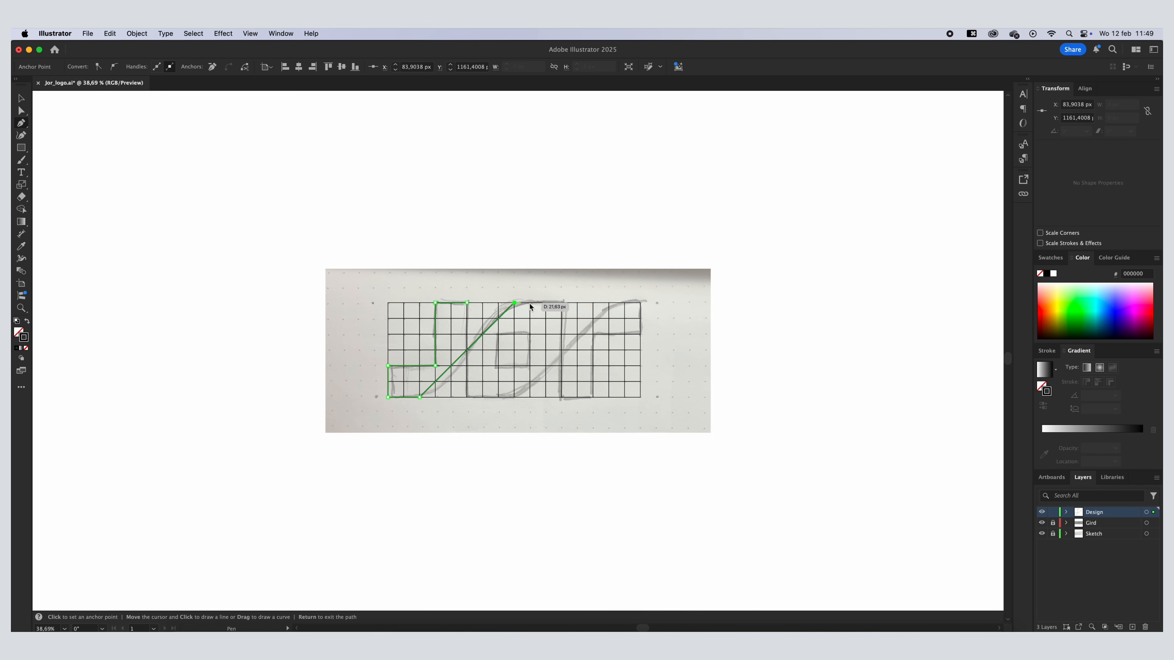
click(562, 304)
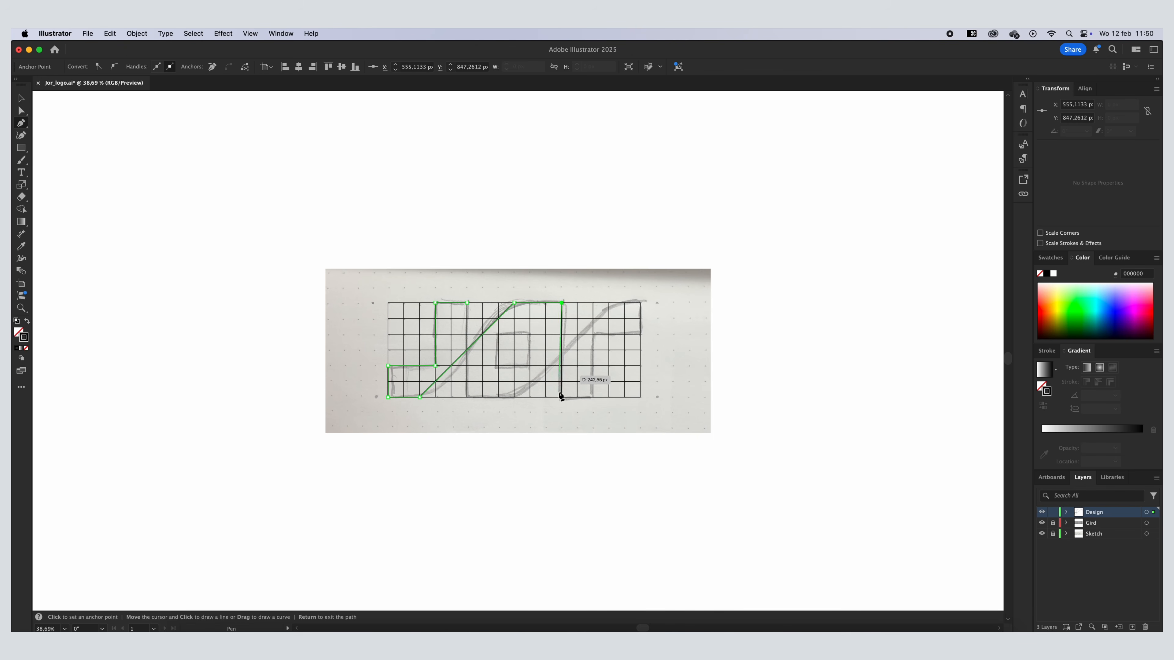
click(562, 397)
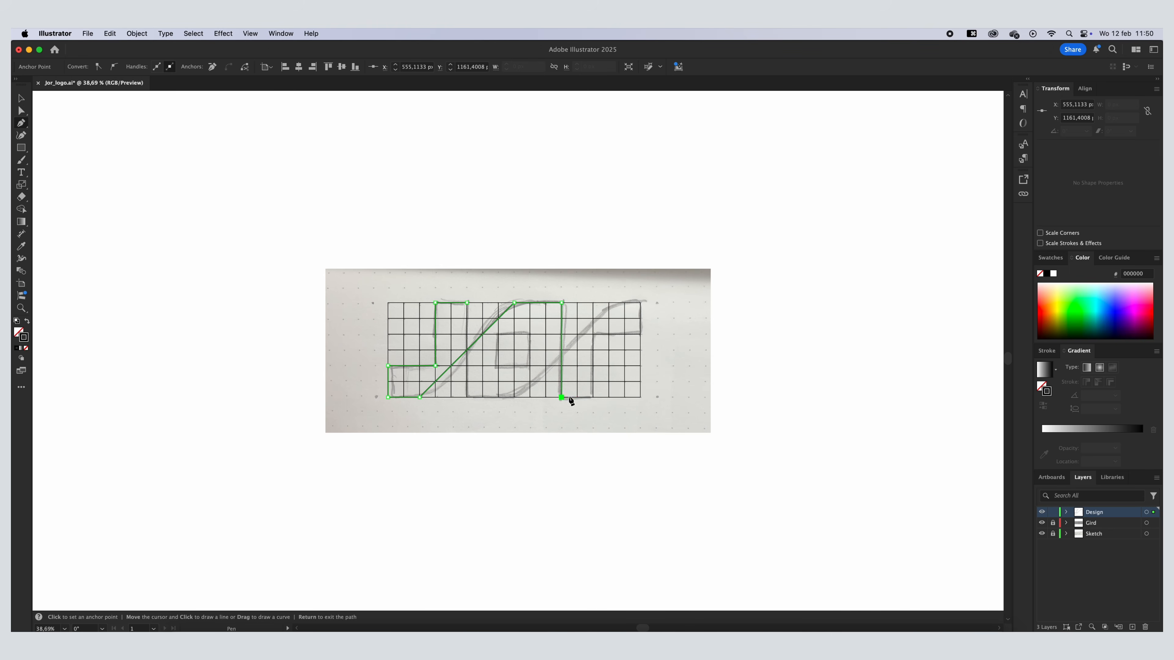
click(594, 397)
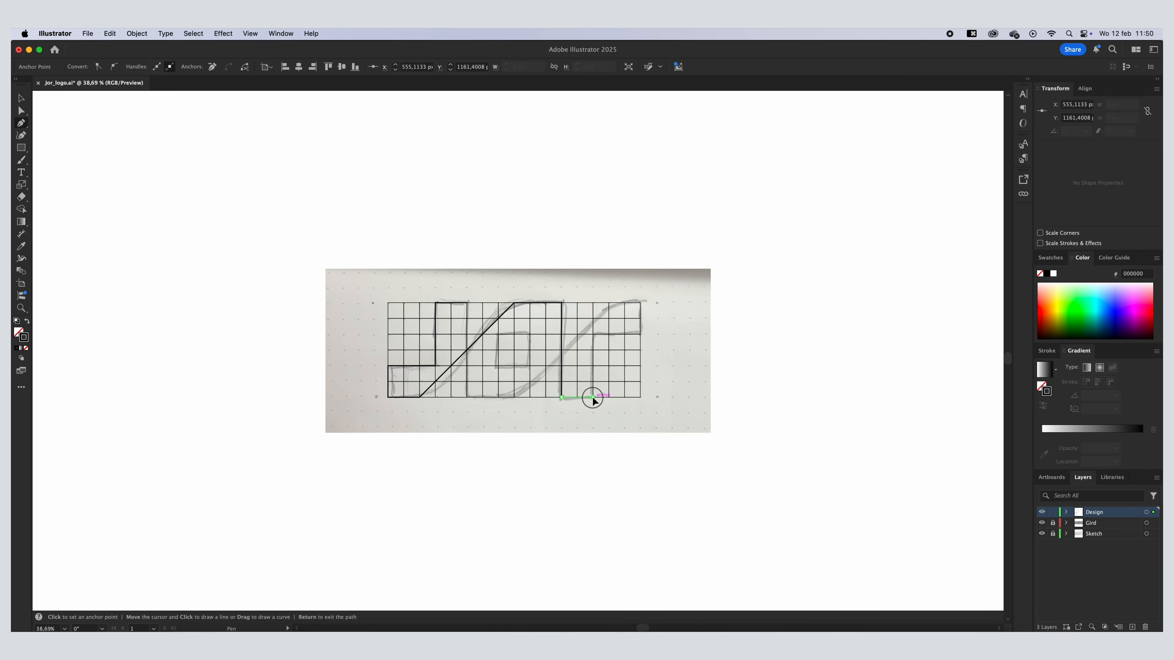
- Trace the R's stem and arm, run diagonally down to the O's base, extend three cells along it and close the path at the J's top
click(594, 334)
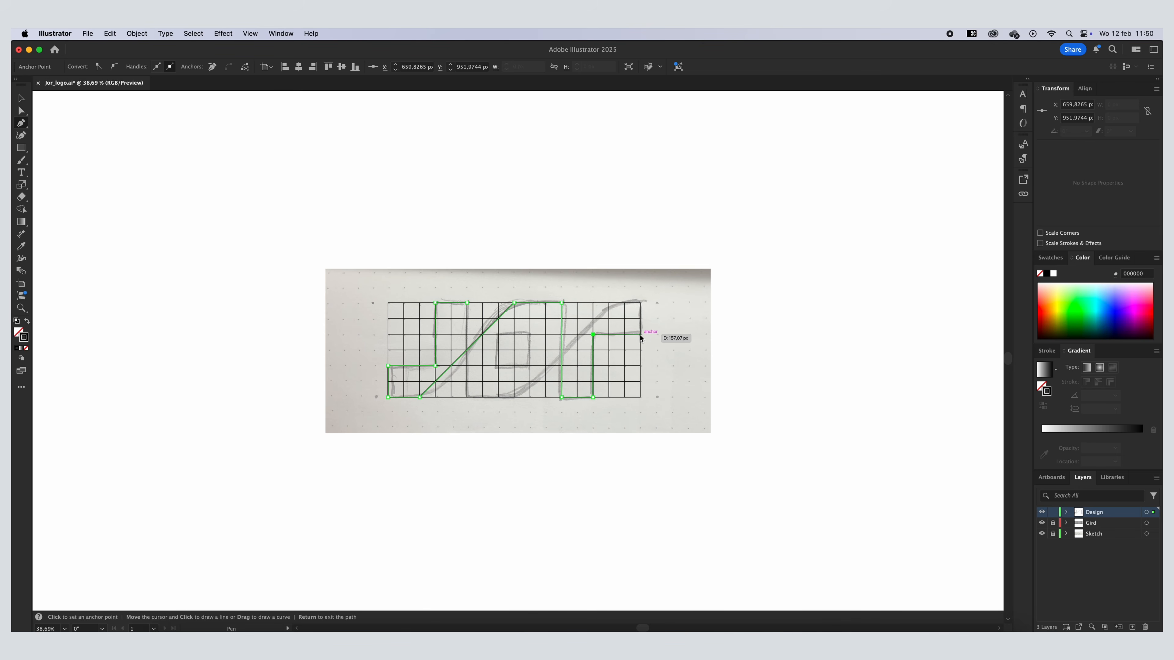
click(641, 334)
click(640, 303)
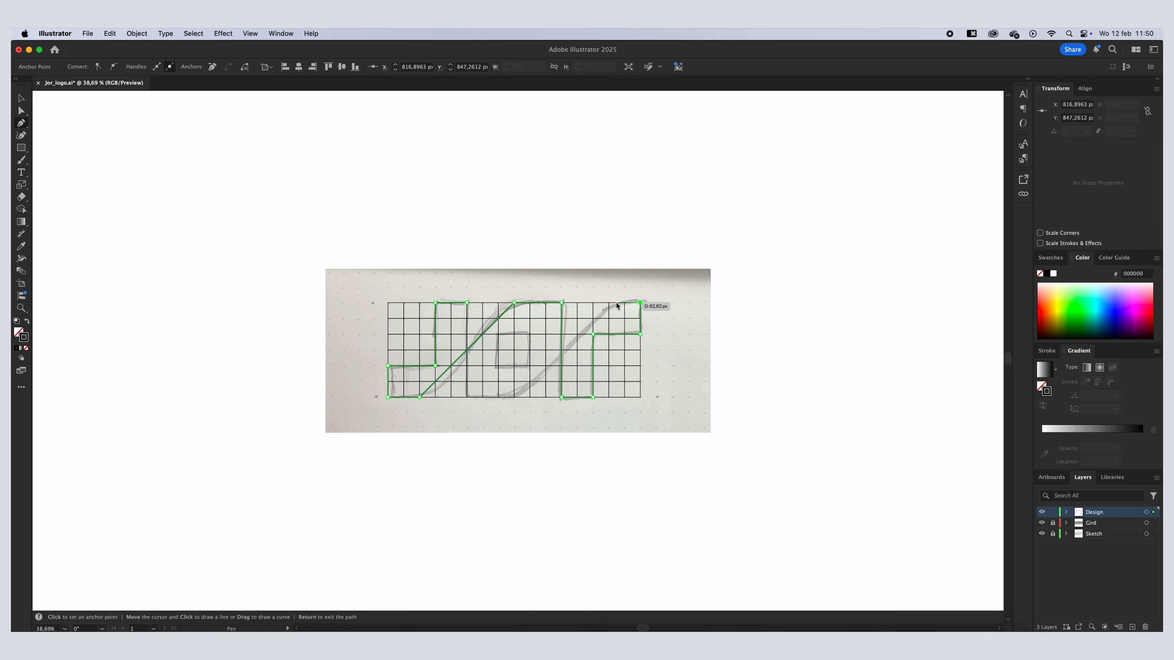
click(609, 303)
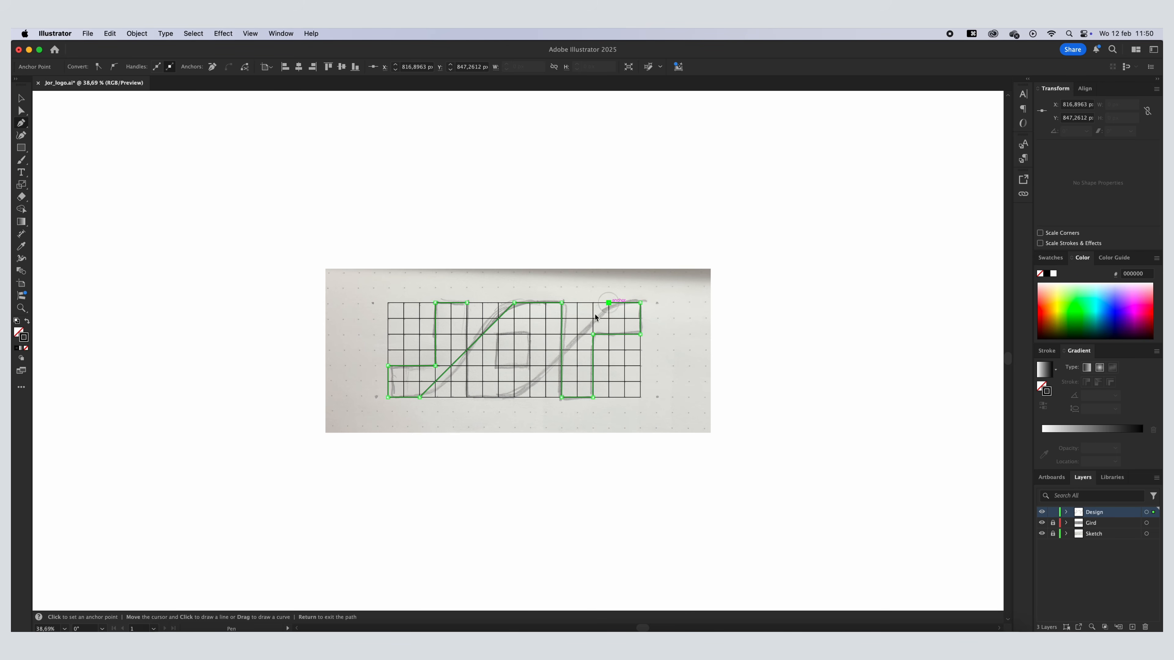
click(514, 397)
click(467, 397)
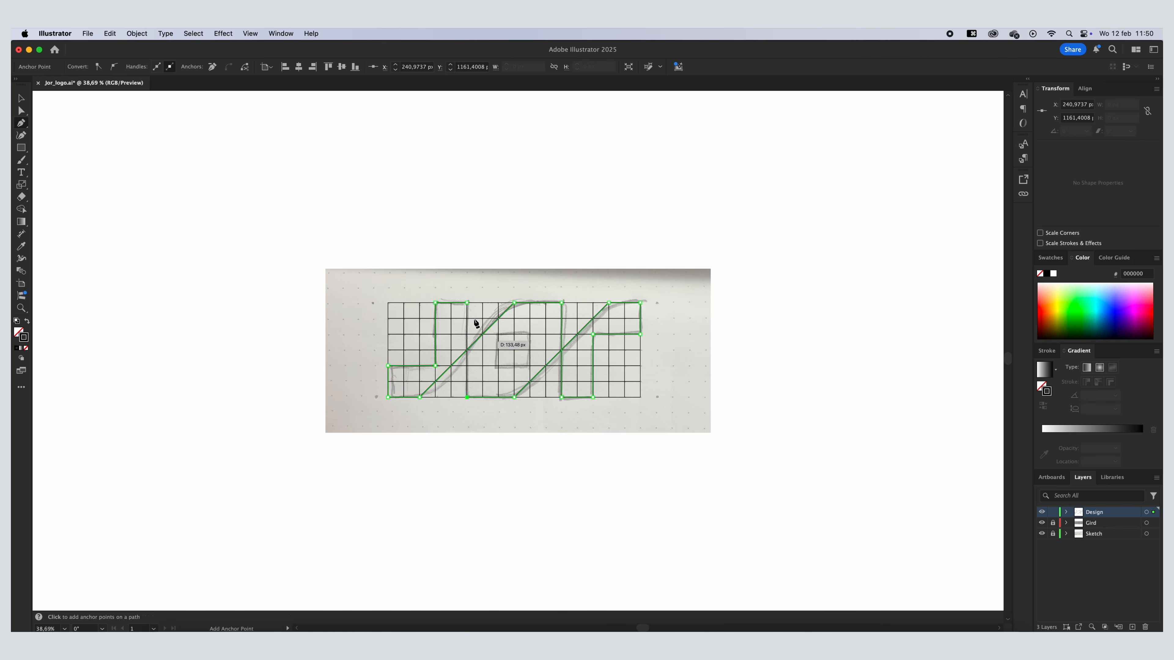
click(467, 303)
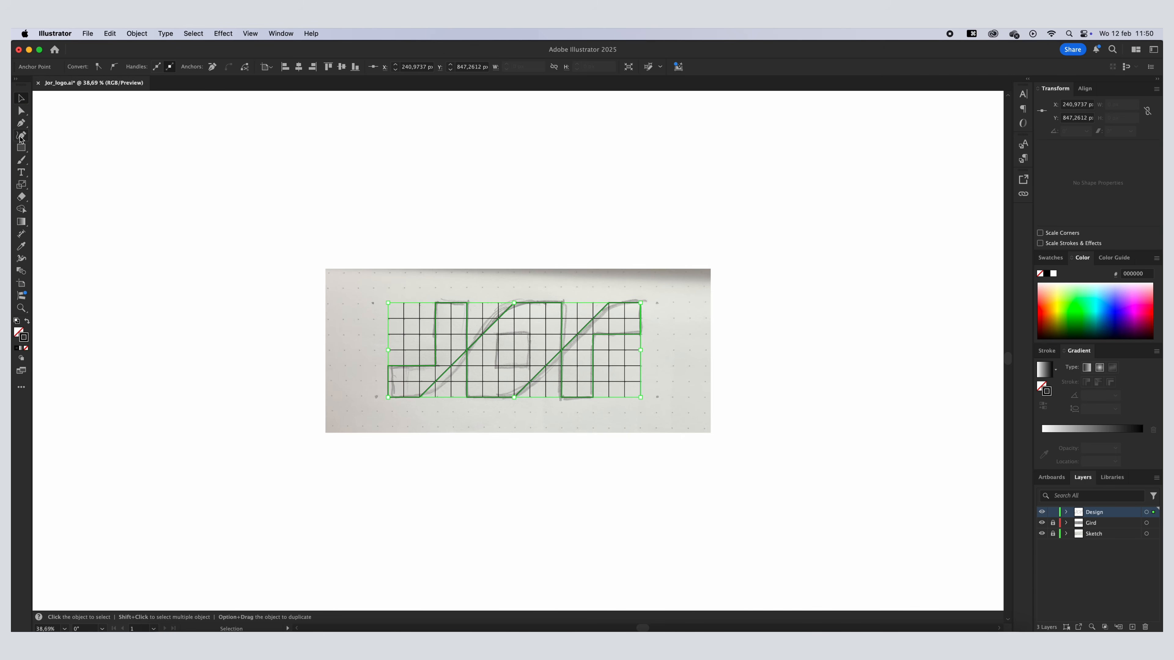
- Draw a closed two-by-two-cell square with the Pen tool for the O's counter and deselect it
click(498, 334)
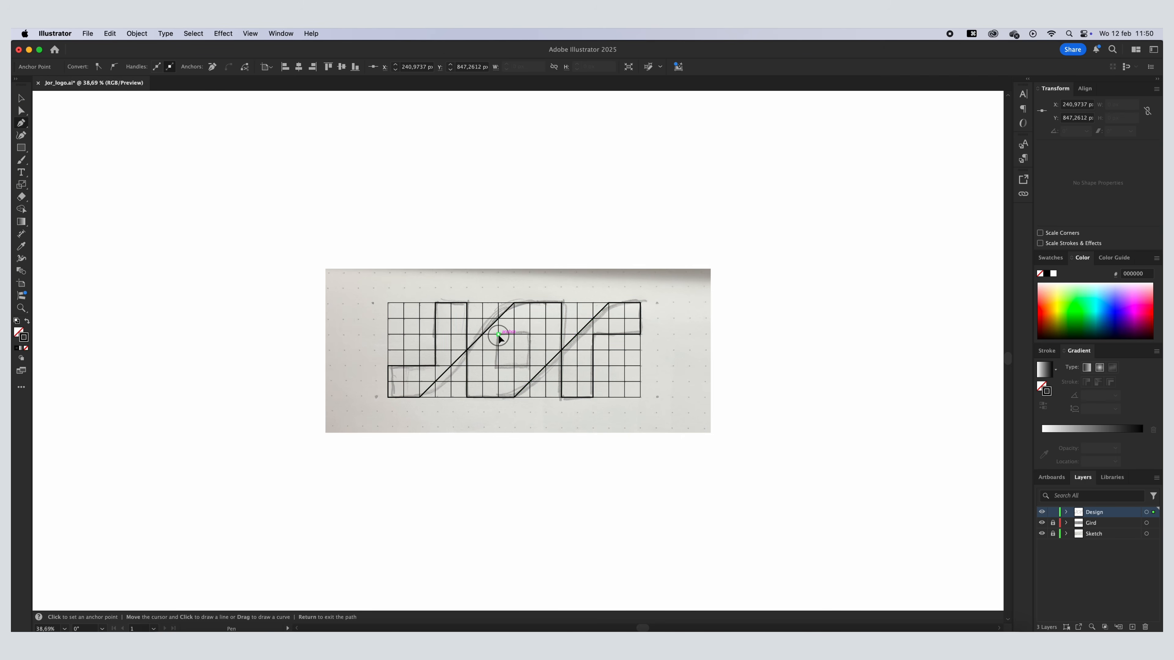
click(499, 365)
click(530, 365)
click(530, 334)
click(498, 334)
click(21, 98)
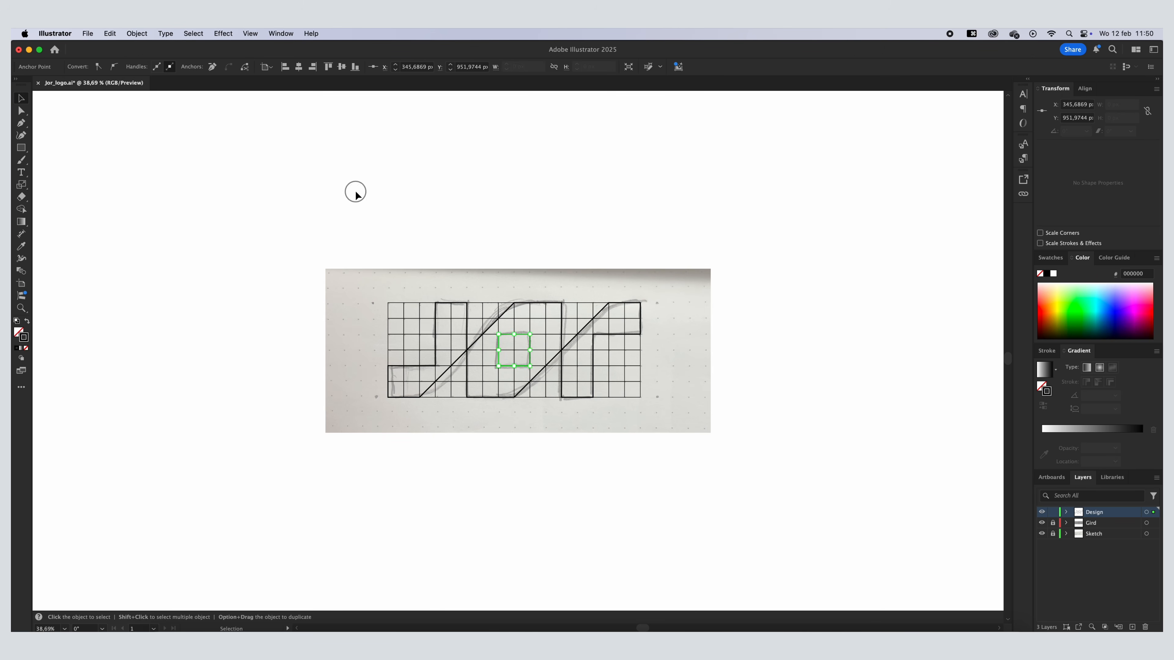
click(354, 191)
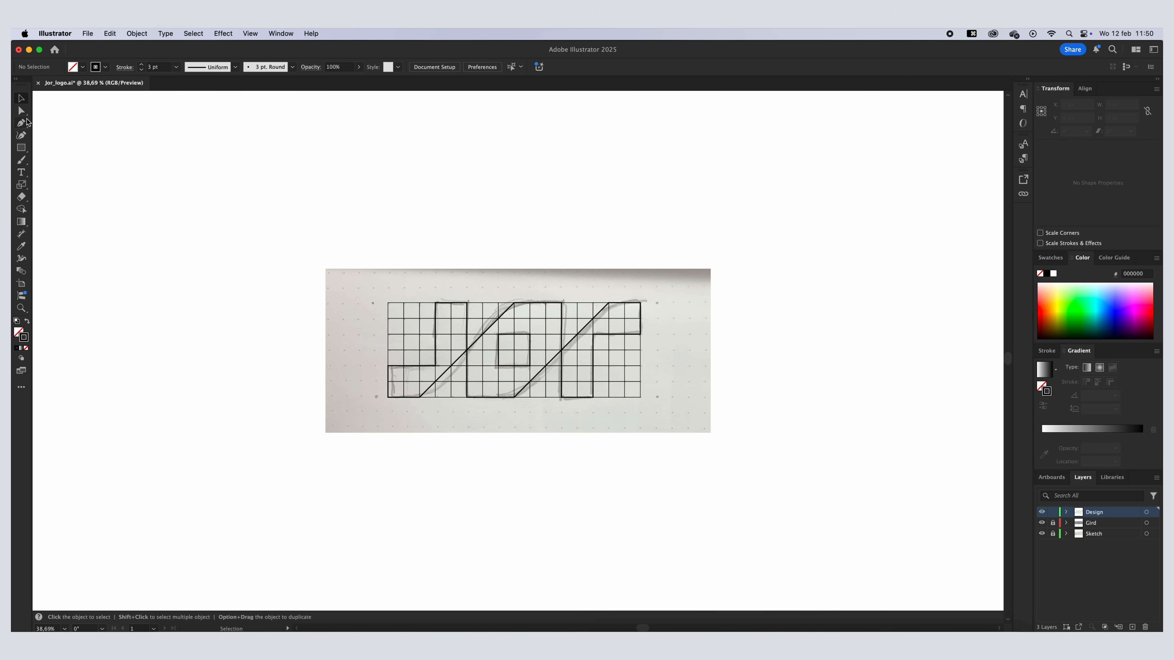
- Round the four corner points at the ends of both diagonals together to a radius of about 253 px
click(23, 113)
click(420, 397)
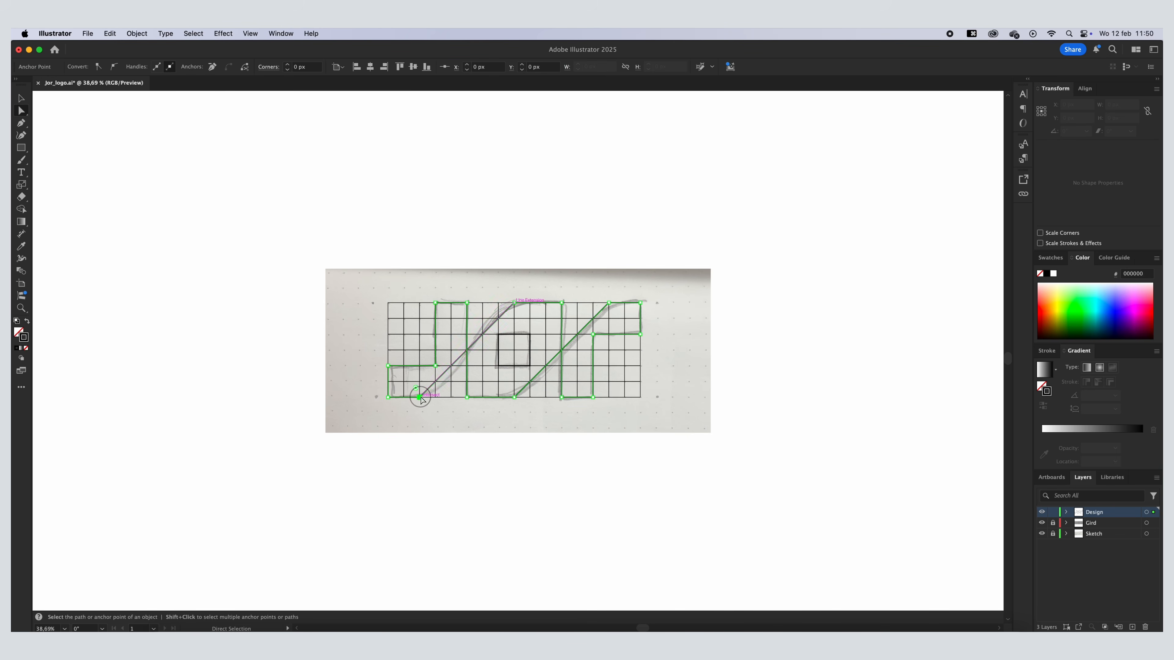
shift+click(514, 303)
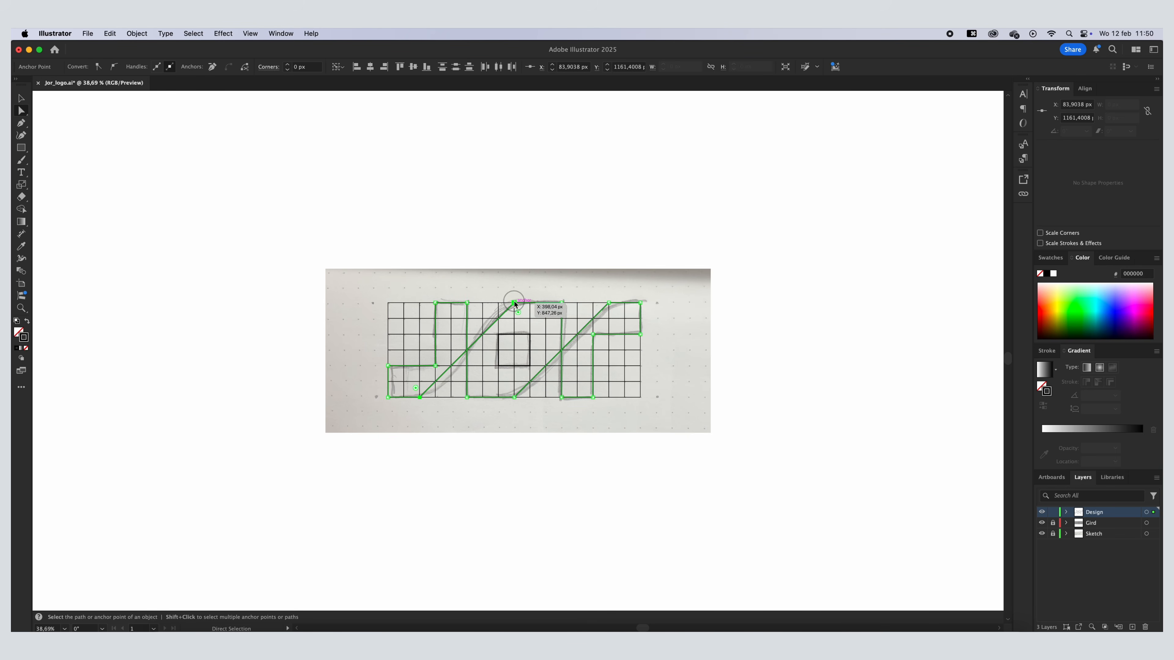
shift+click(609, 303)
shift+click(517, 398)
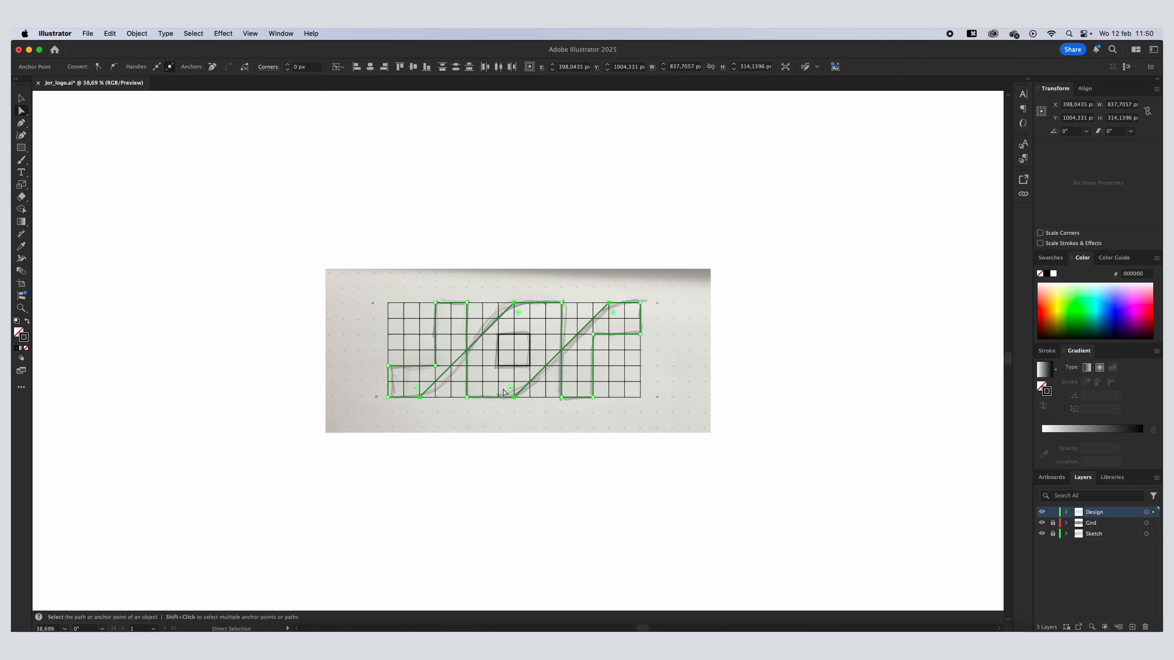
drag(510, 388, 456, 319)
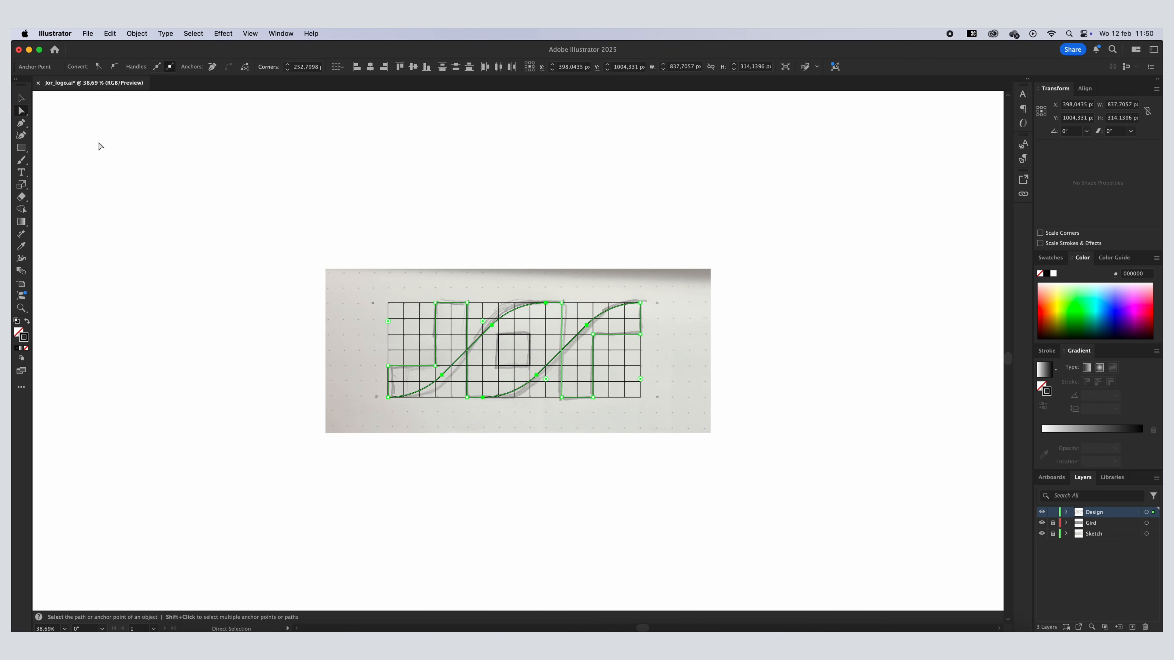
click(23, 99)
click(274, 179)
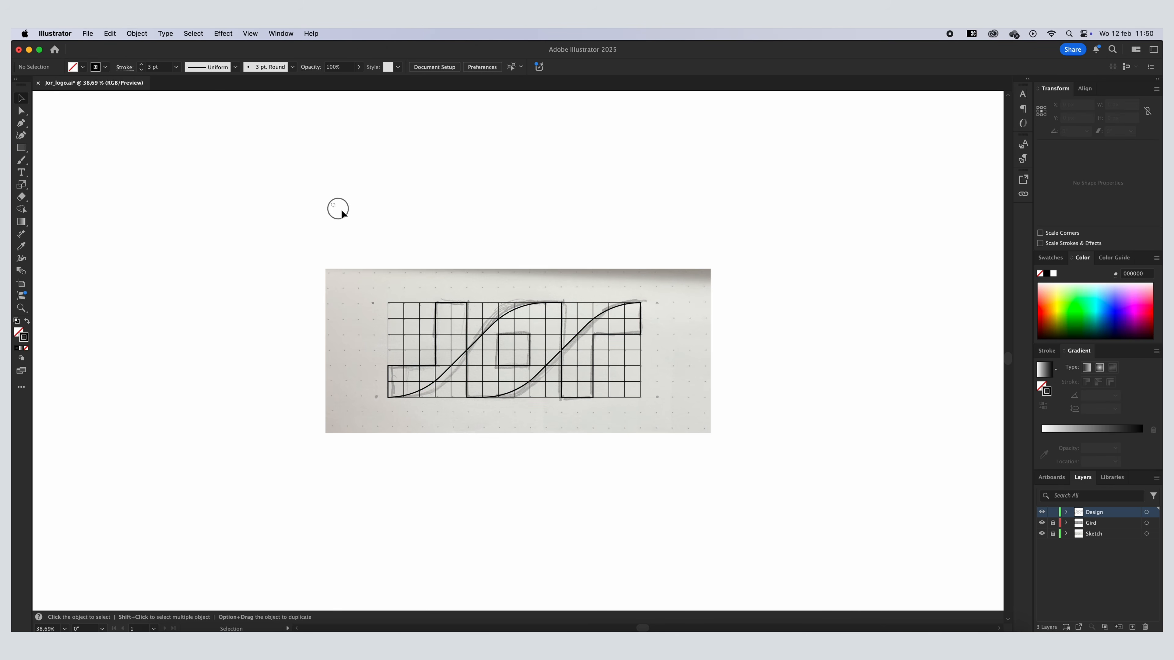
- Select all the outlines and use Shape Builder to form separate J, O and R shapes with the O's square counter cut out
drag(341, 211, 675, 411)
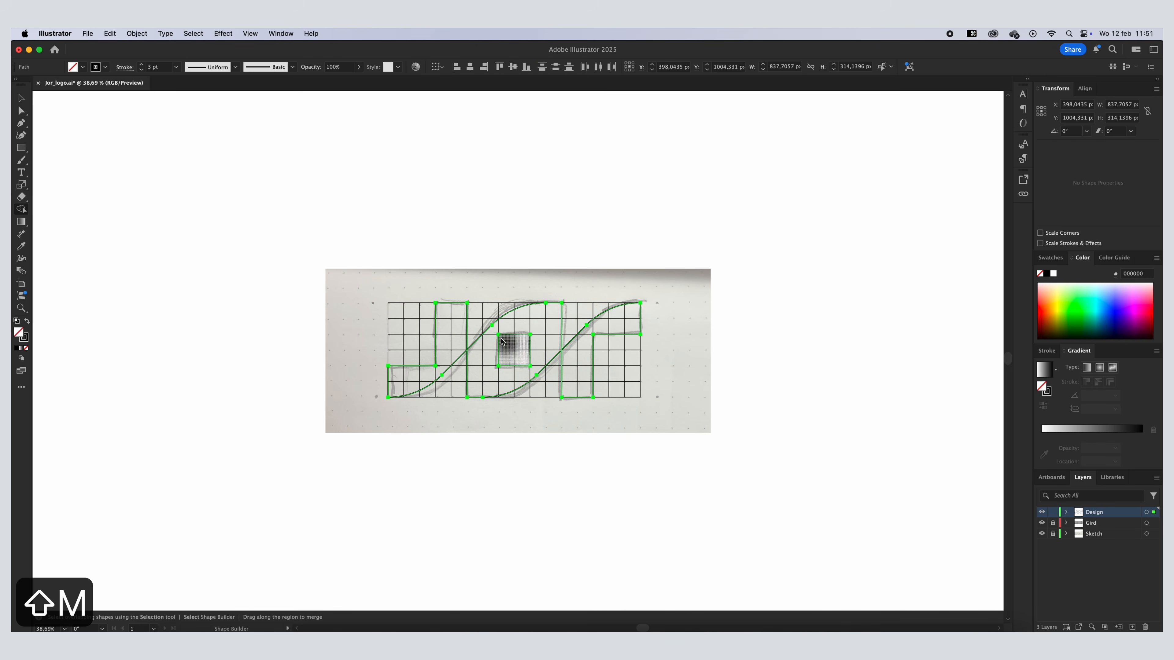
click(521, 350)
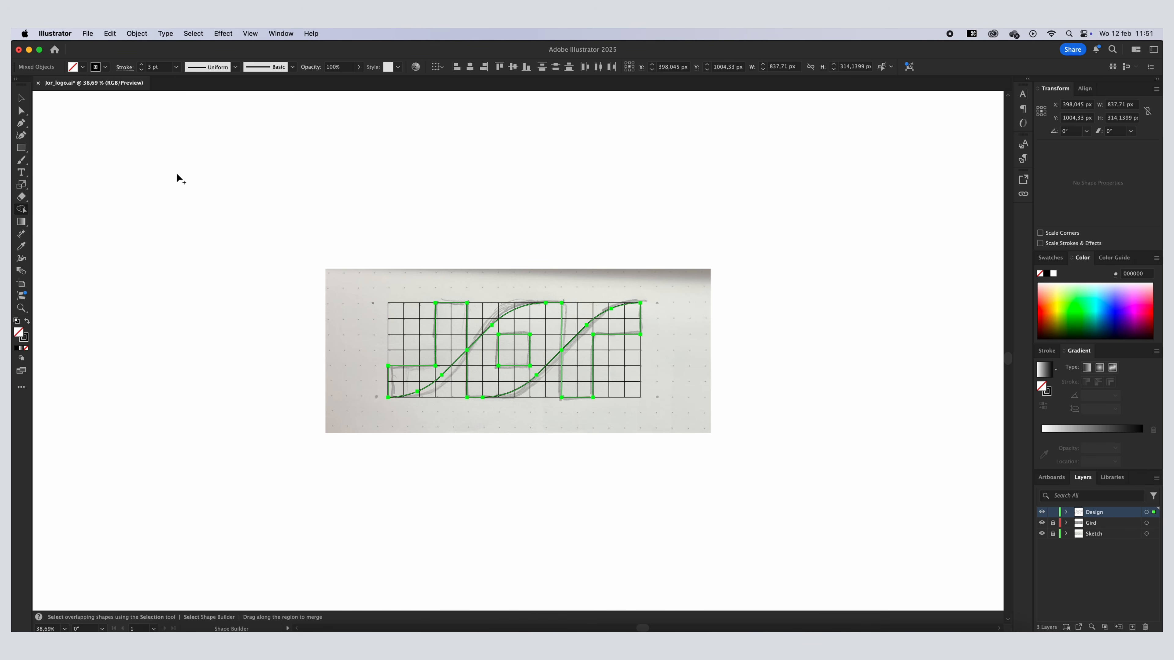
click(25, 102)
click(571, 253)
- Swap fill and stroke on all the letter shapes to give them solid black fills without strokes
drag(608, 247, 272, 352)
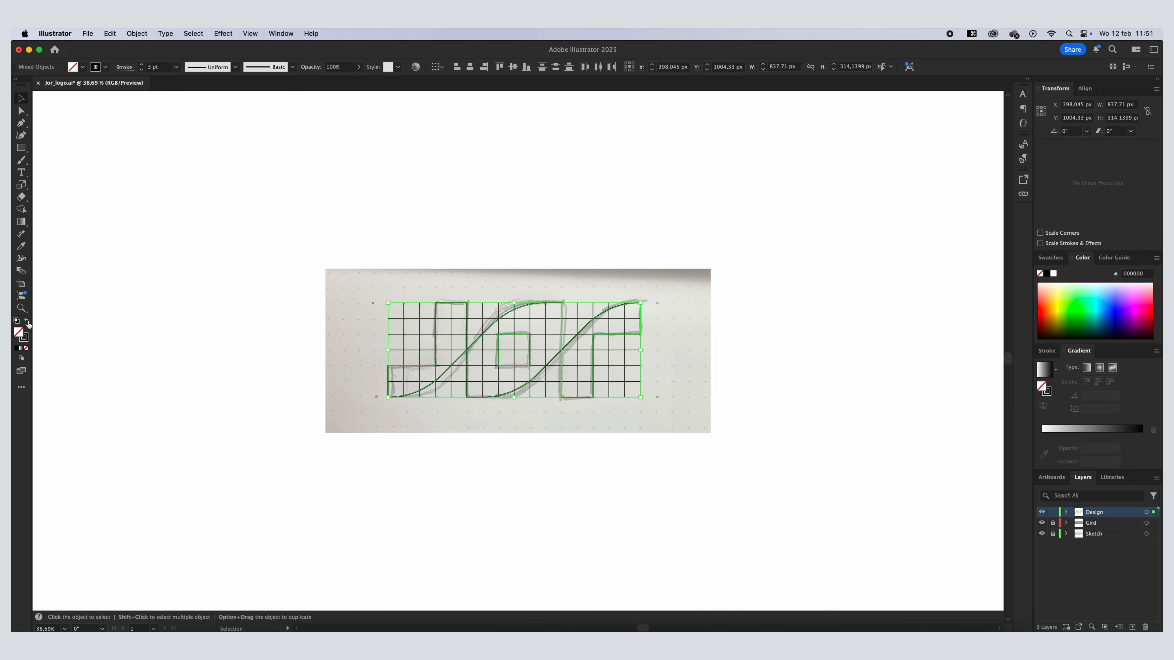
click(27, 322)
click(486, 220)
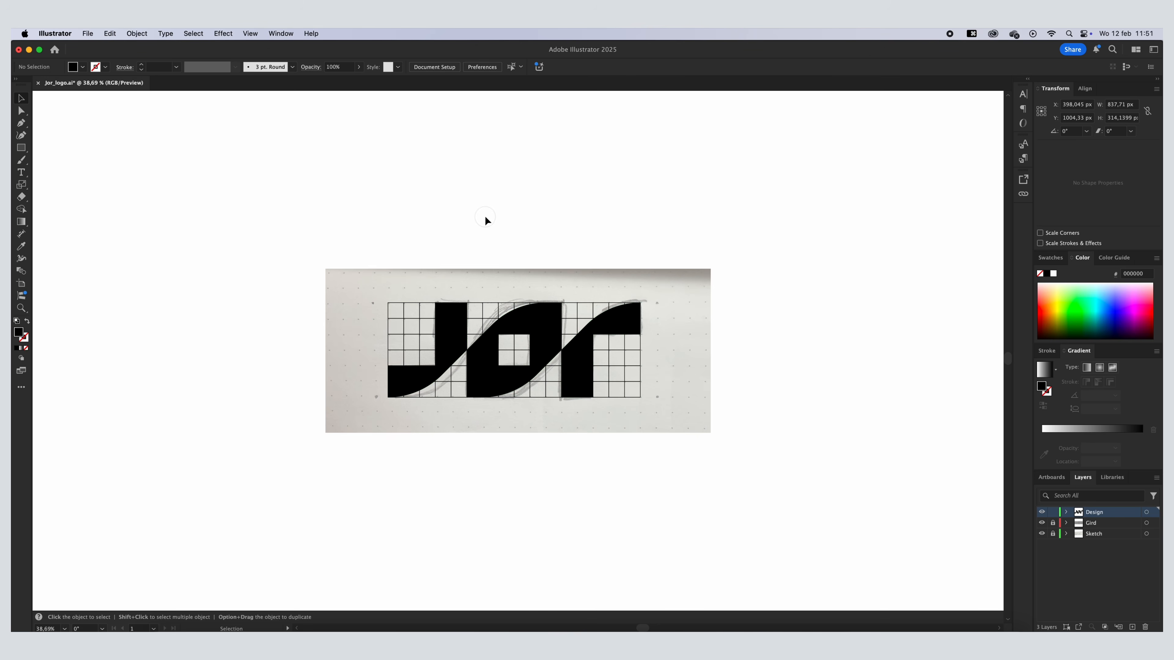